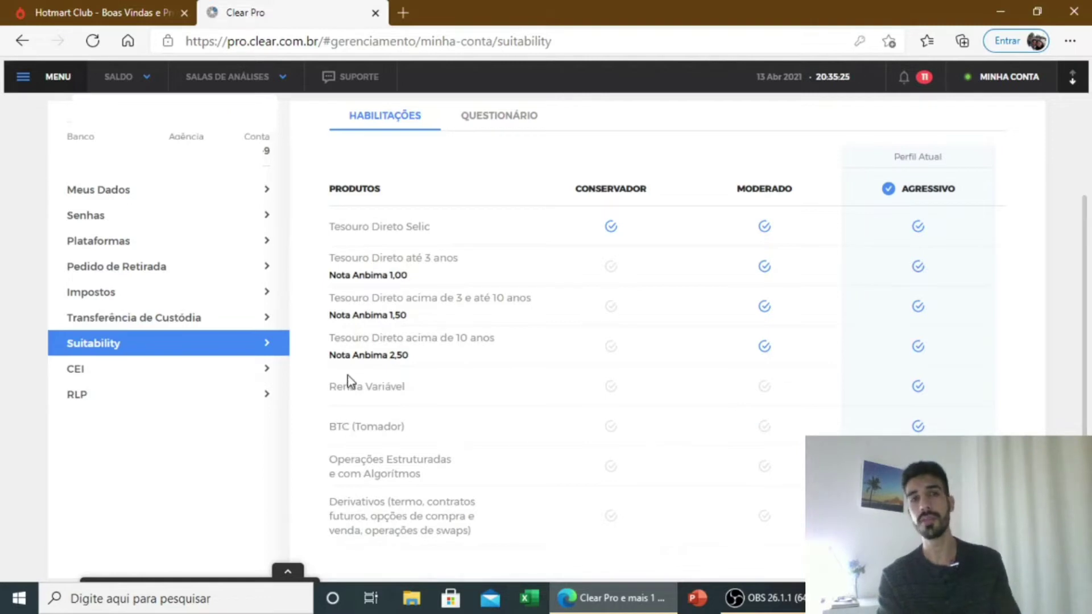
# - Review the structured operations and derivatives entries in the product qualifications, and open the Suitability questionnaire
pyautogui.moveTo(345, 461); pyautogui.dragTo(367, 461)
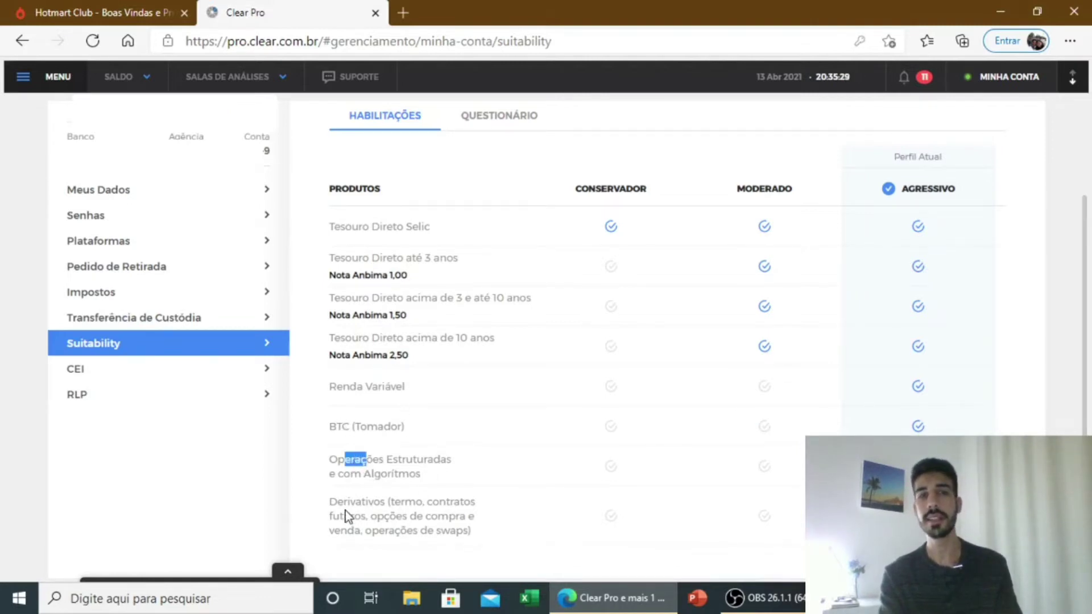
pyautogui.moveTo(351, 516); pyautogui.dragTo(371, 517)
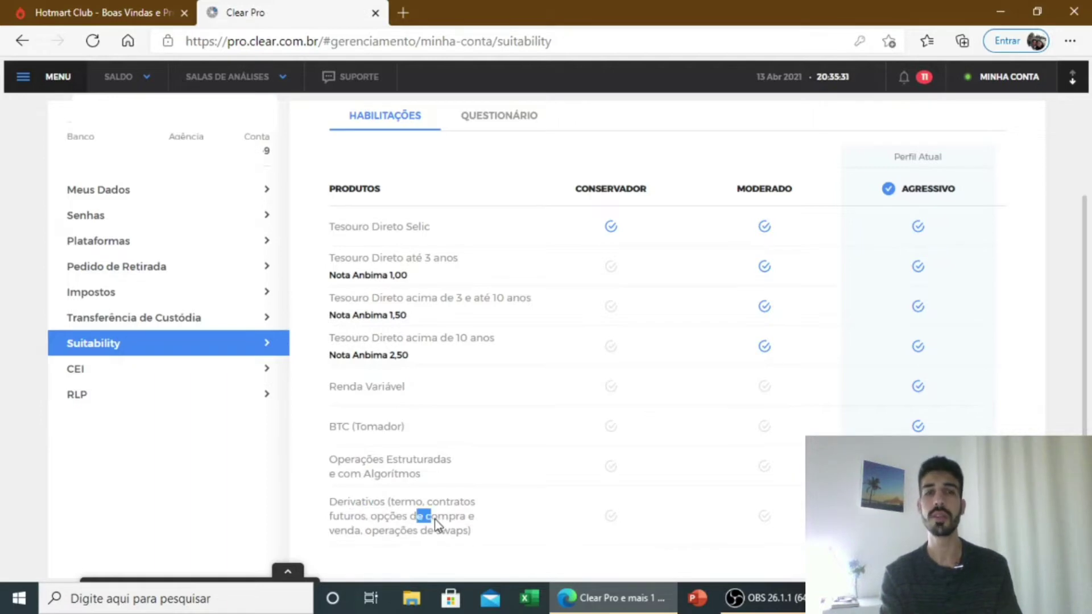
pyautogui.scroll(2, 499, 196)
pyautogui.click(500, 190)
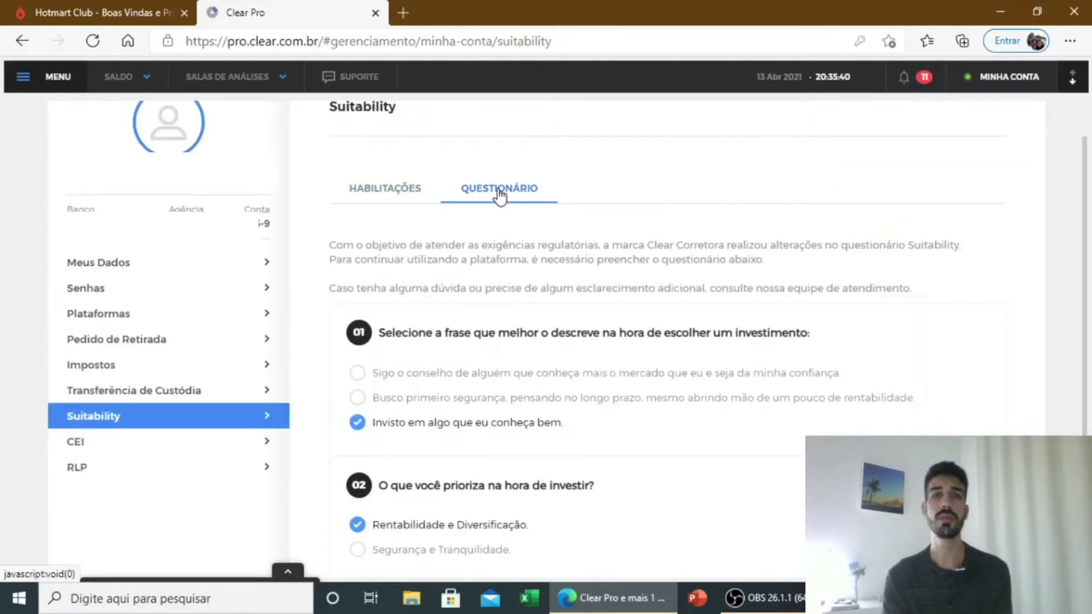
# - Read the questionnaire's introduction about the regulatory changes and the requirement to fill it in
pyautogui.moveTo(379, 245); pyautogui.dragTo(935, 250)
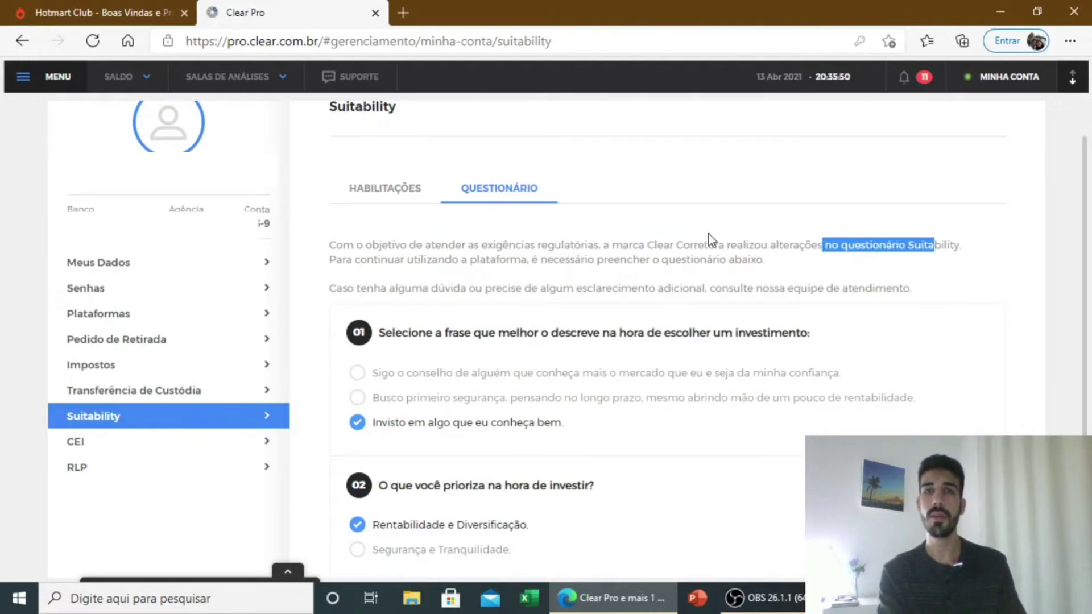
pyautogui.moveTo(708, 246); pyautogui.dragTo(807, 245)
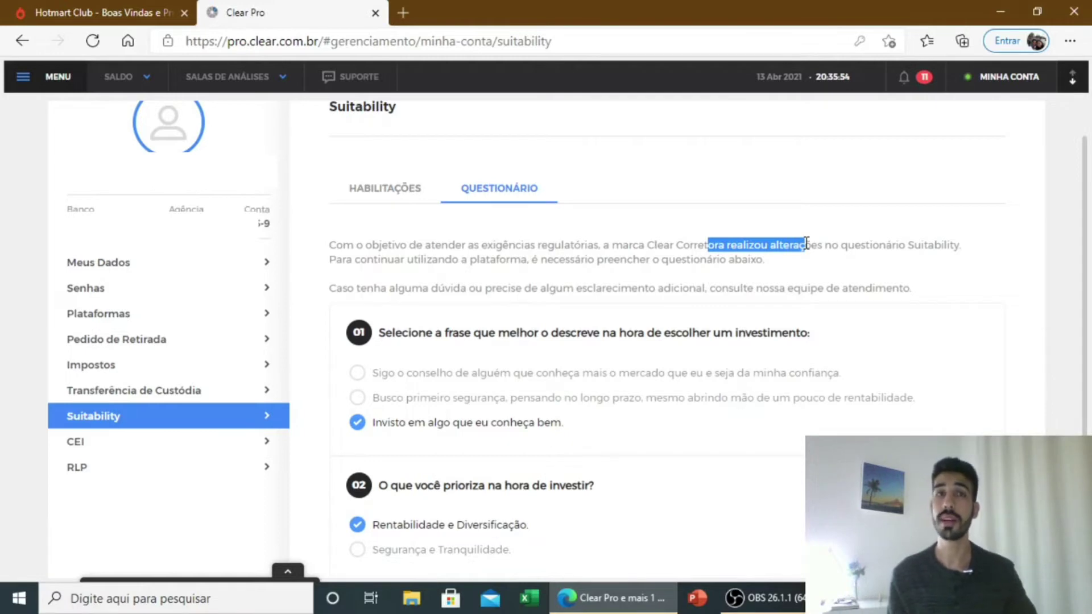
pyautogui.moveTo(413, 260); pyautogui.dragTo(722, 260)
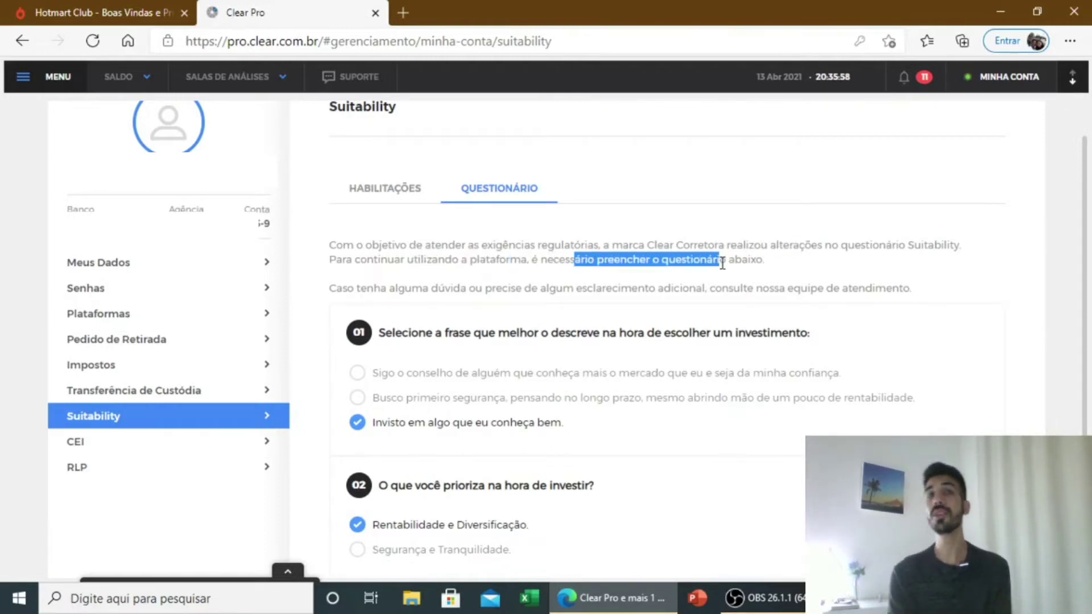
pyautogui.click(723, 262)
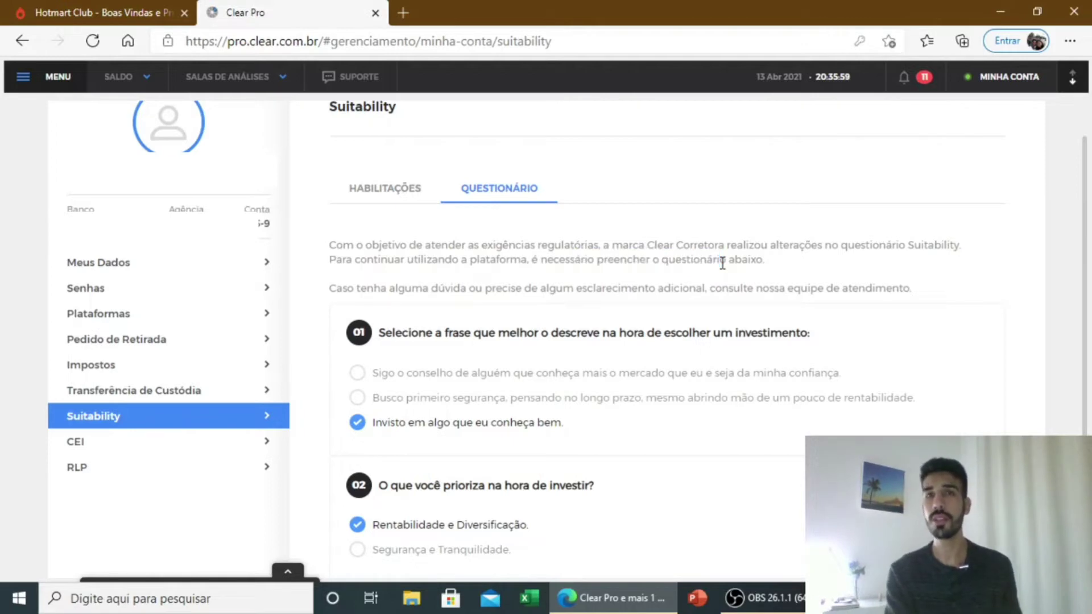
pyautogui.moveTo(730, 256); pyautogui.dragTo(793, 276)
pyautogui.click(792, 275)
# - Skim through the questionnaire's questions and return to question 01
pyautogui.scroll(-1, 656, 276)
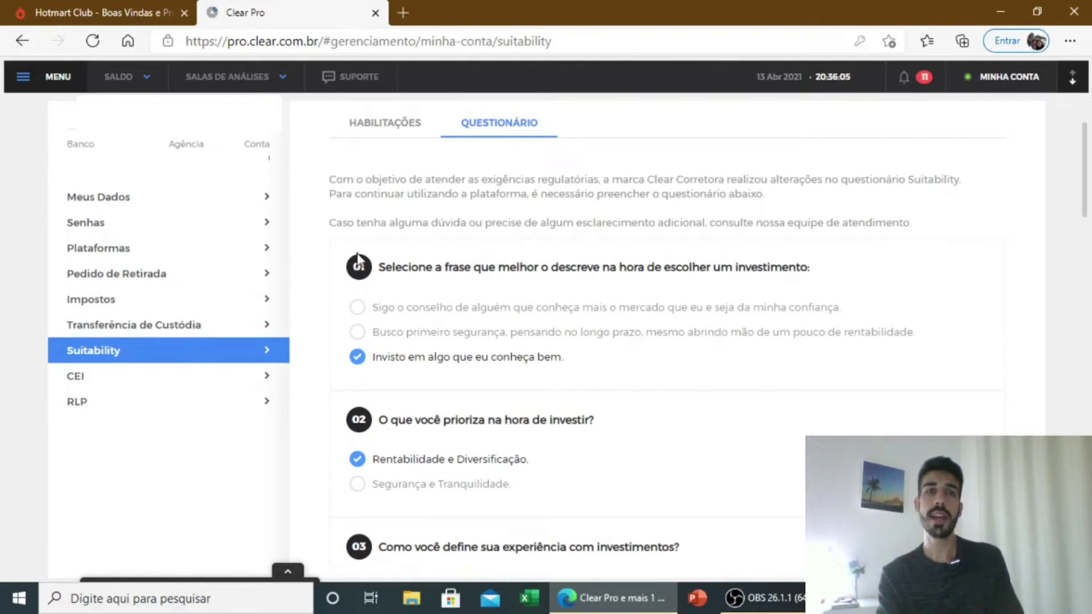
pyautogui.scroll(-20, 519, 333)
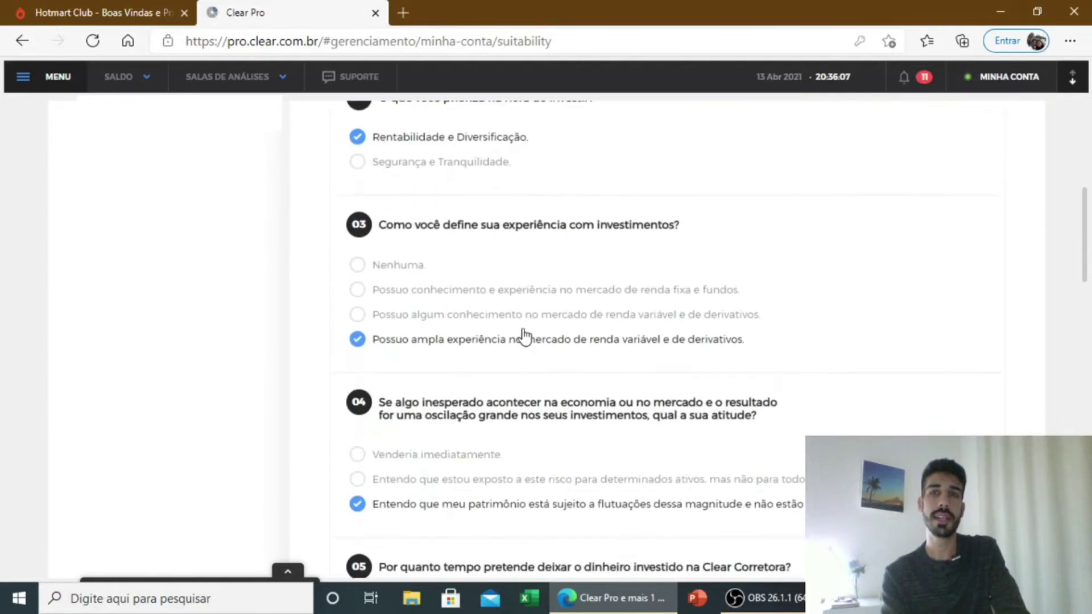
pyautogui.scroll(-5, 523, 333)
pyautogui.scroll(20, 523, 335)
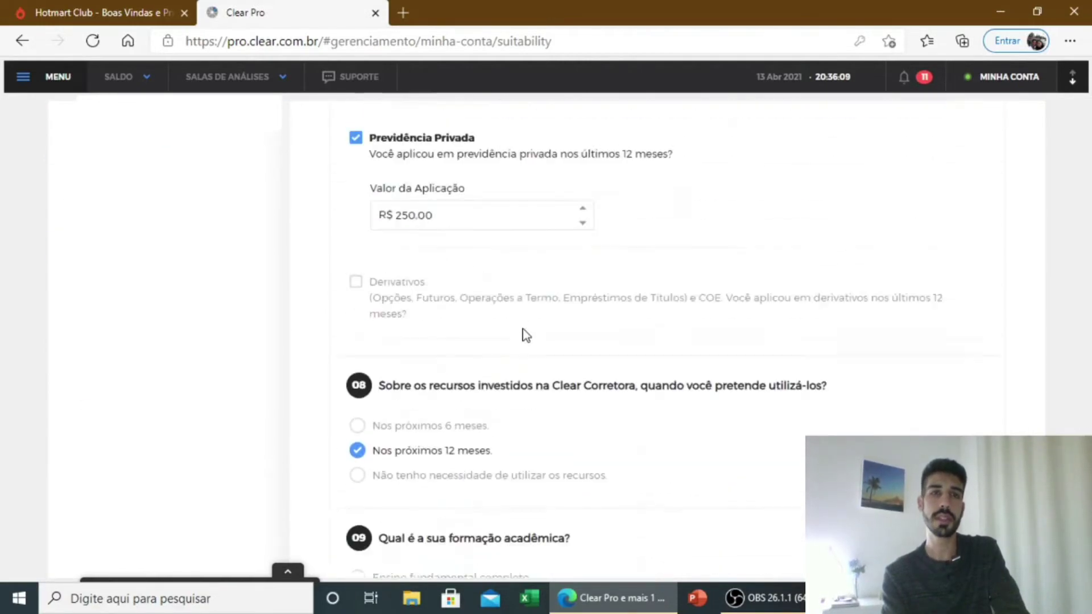
pyautogui.scroll(-2, 523, 334)
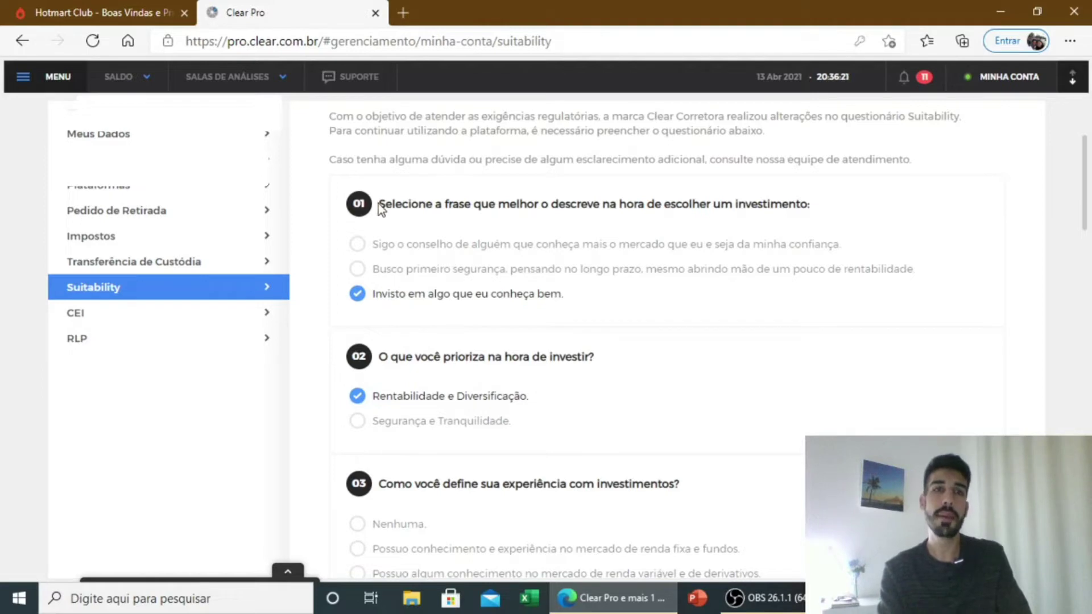
# - Read question 01 on choosing an investment and its answer "Invisto em algo que eu conheça bem"
pyautogui.moveTo(380, 205); pyautogui.dragTo(811, 200)
pyautogui.click(822, 202)
pyautogui.moveTo(594, 205); pyautogui.dragTo(804, 199)
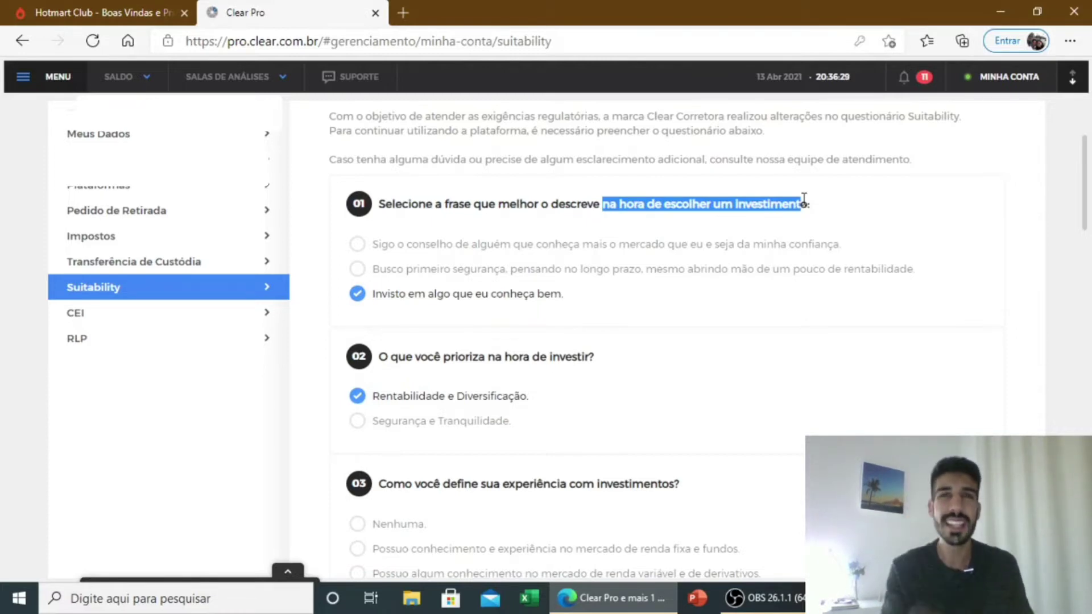
pyautogui.click(804, 200)
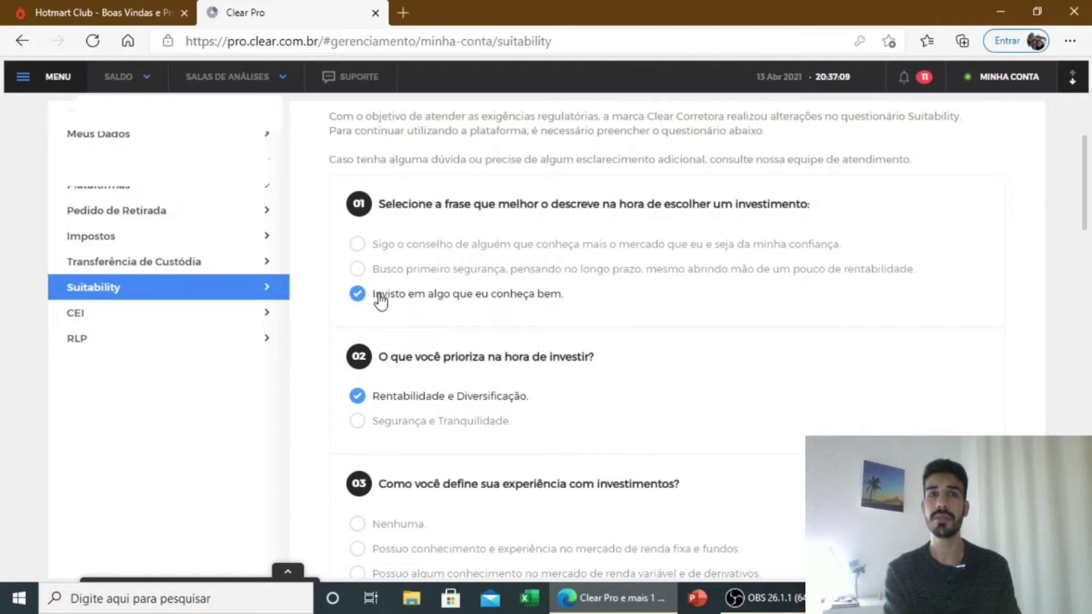
pyautogui.moveTo(373, 295); pyautogui.dragTo(585, 294)
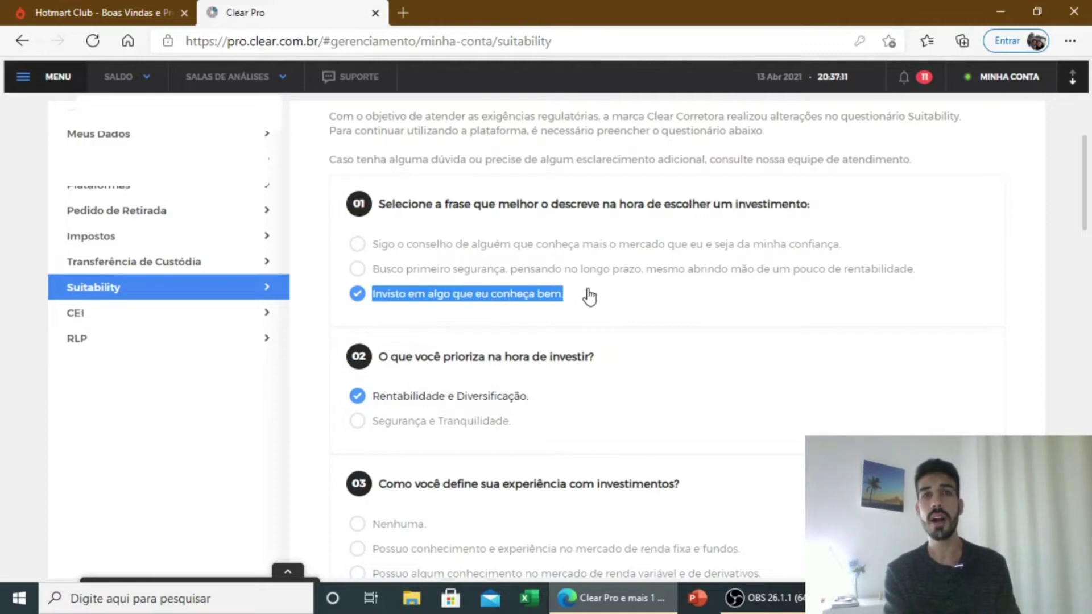
pyautogui.click(609, 333)
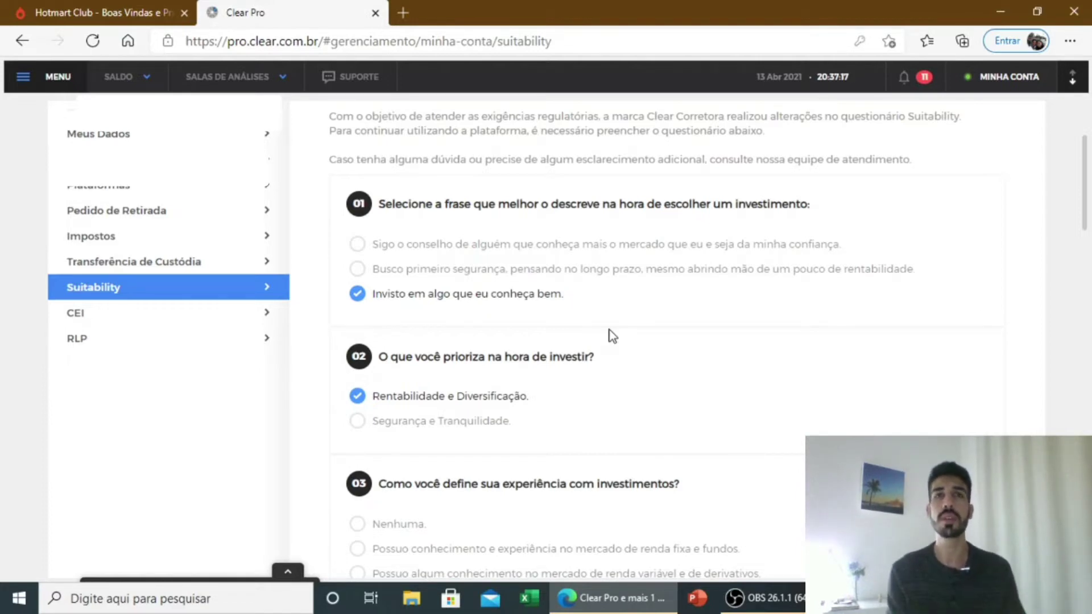
pyautogui.moveTo(371, 295); pyautogui.dragTo(572, 297)
pyautogui.click(619, 332)
# - Compare the two answers to question 02 on investment priorities and choose "Rentabilidade e Diversificação"
pyautogui.scroll(-2, 619, 332)
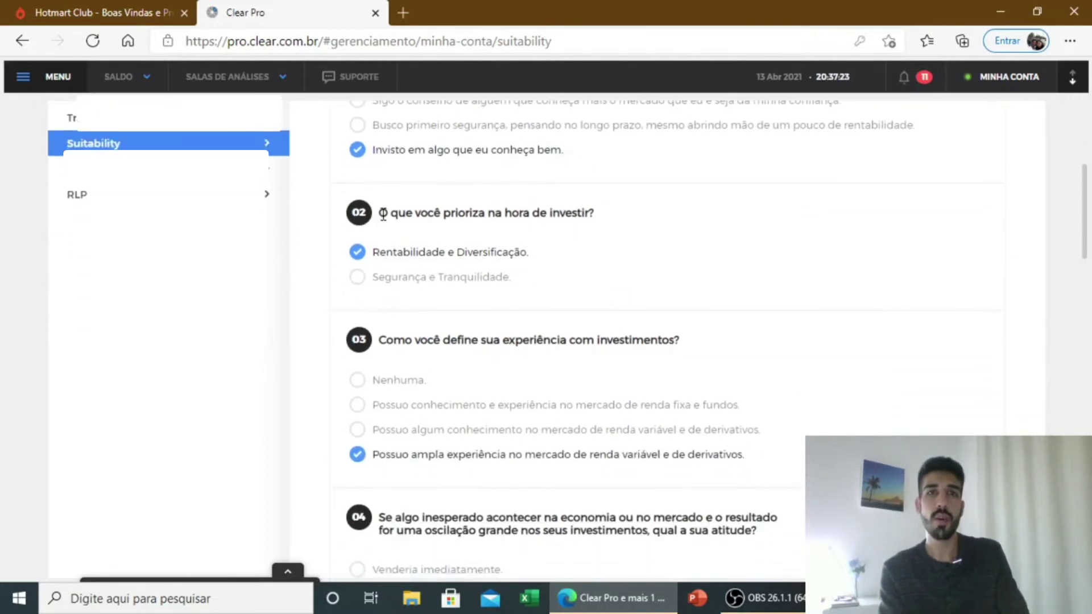
pyautogui.moveTo(381, 215); pyautogui.dragTo(500, 217)
pyautogui.click(500, 217)
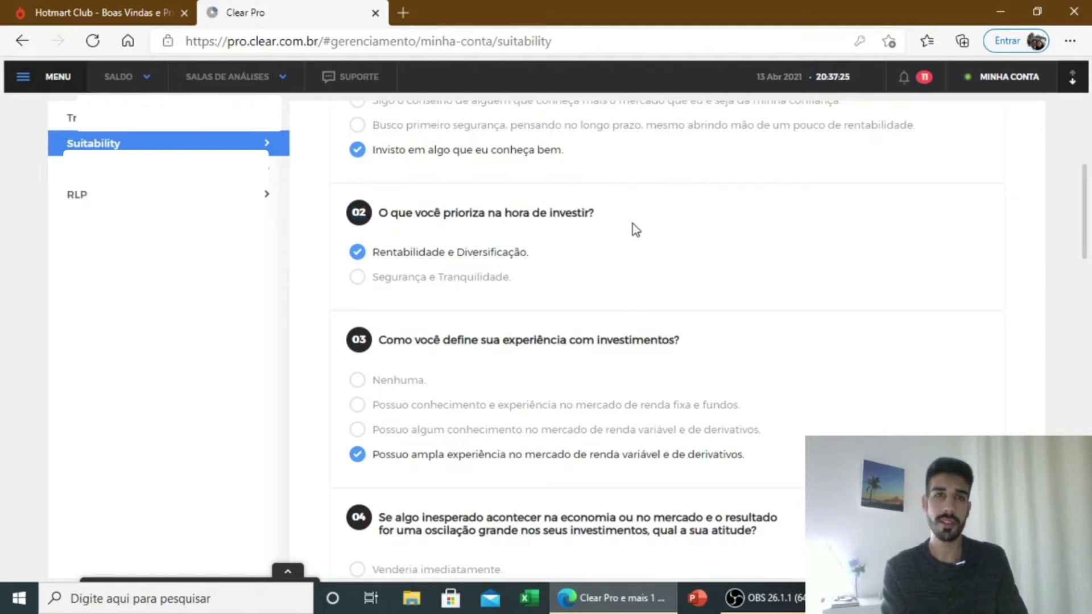
pyautogui.moveTo(375, 253); pyautogui.dragTo(541, 251)
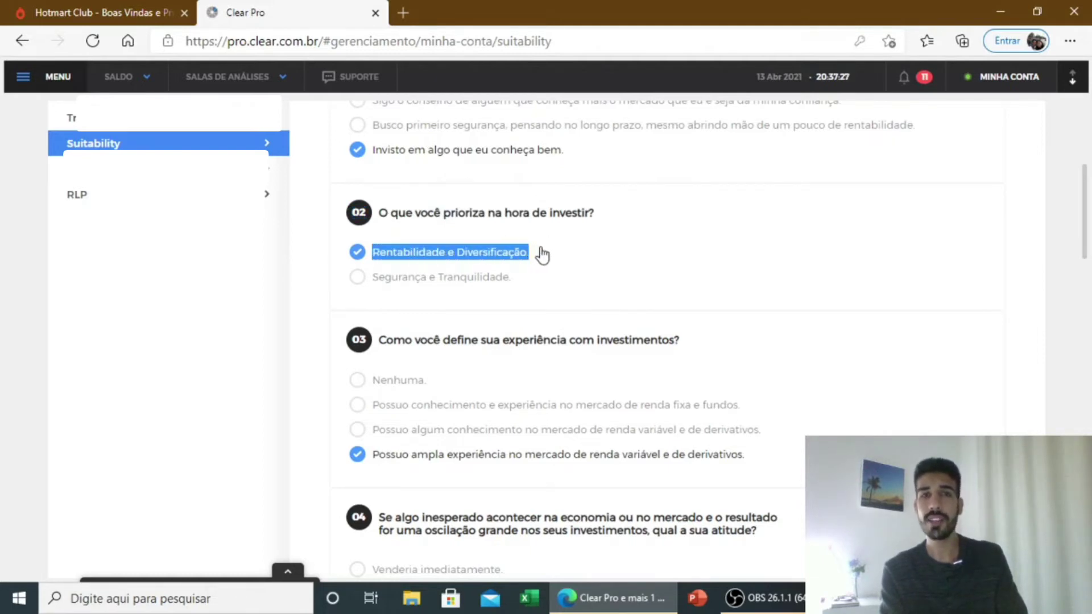
pyautogui.moveTo(375, 278); pyautogui.dragTo(523, 288)
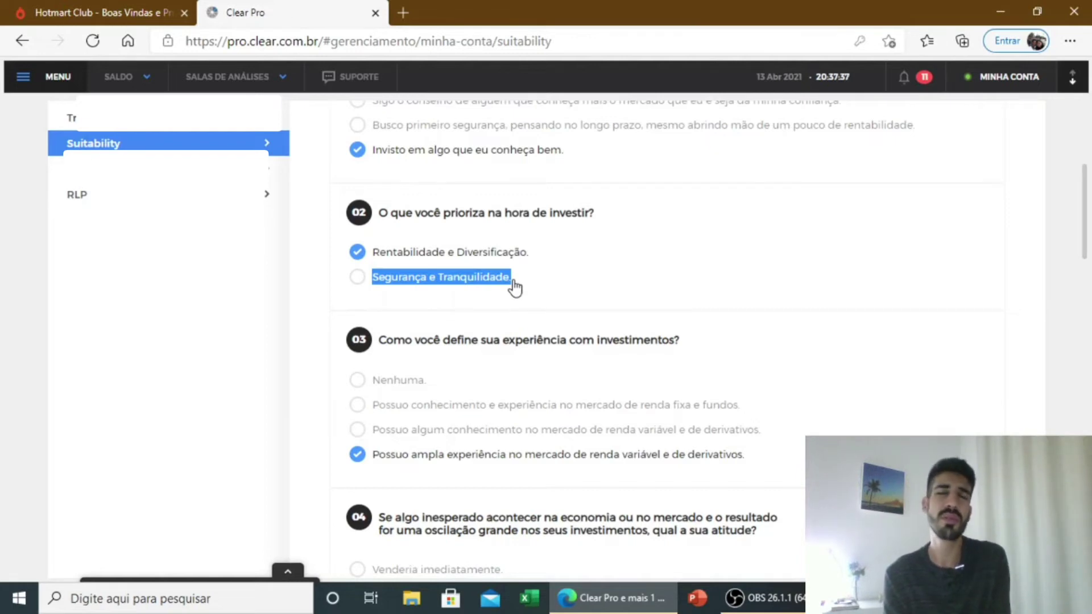
pyautogui.click(619, 272)
pyautogui.moveTo(374, 282); pyautogui.dragTo(514, 291)
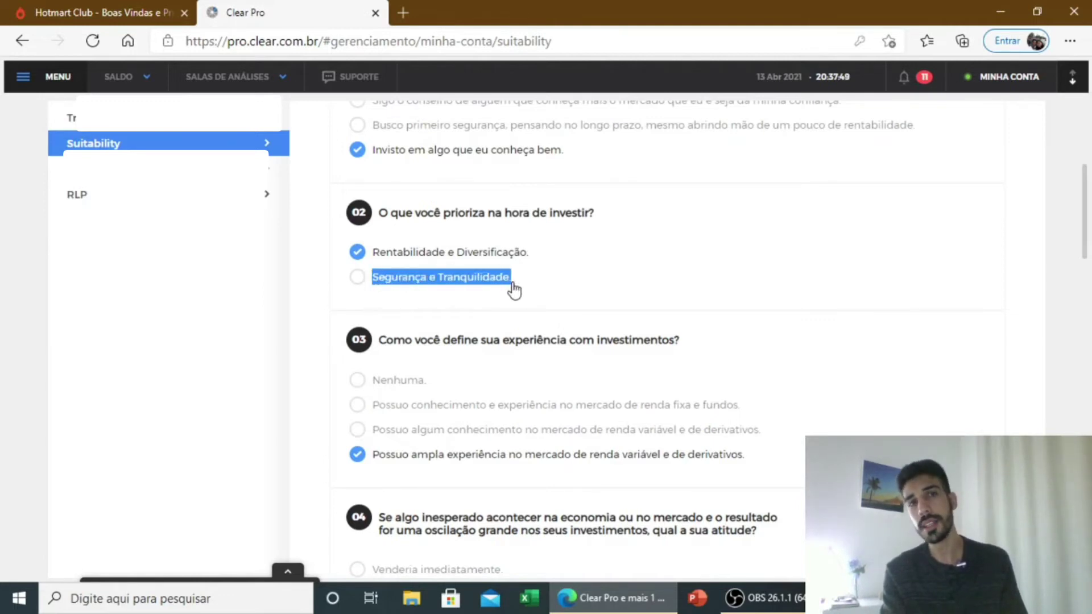
pyautogui.click(514, 290)
pyautogui.click(358, 256)
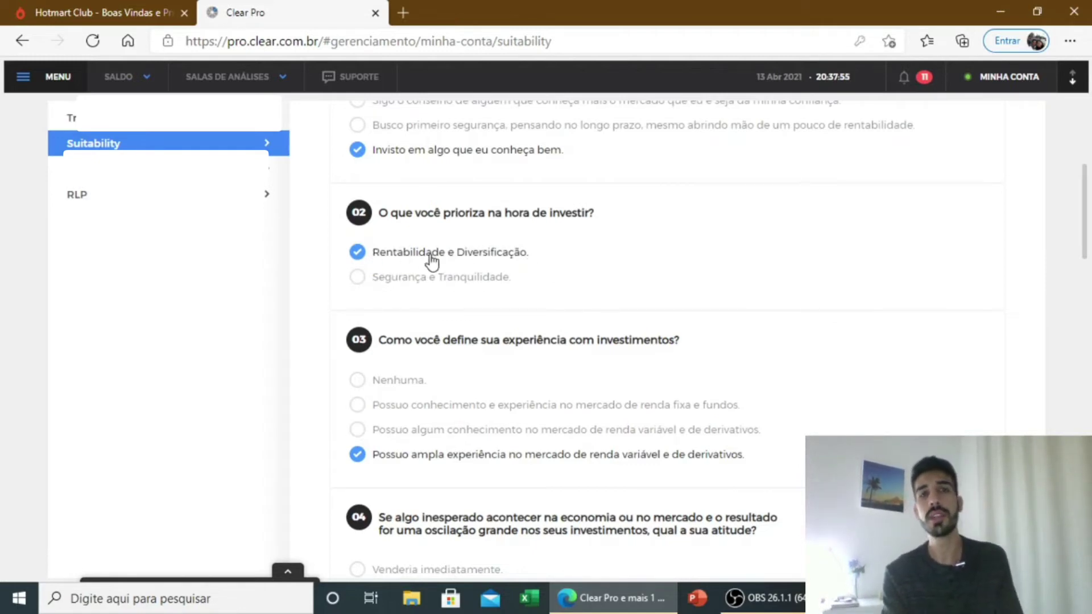
# - Switch question 03's answer to "Possuo algum conhecimento no mercado de renda variável e de derivativos" and back to "Possuo ampla experiência"
pyautogui.scroll(-1, 586, 287)
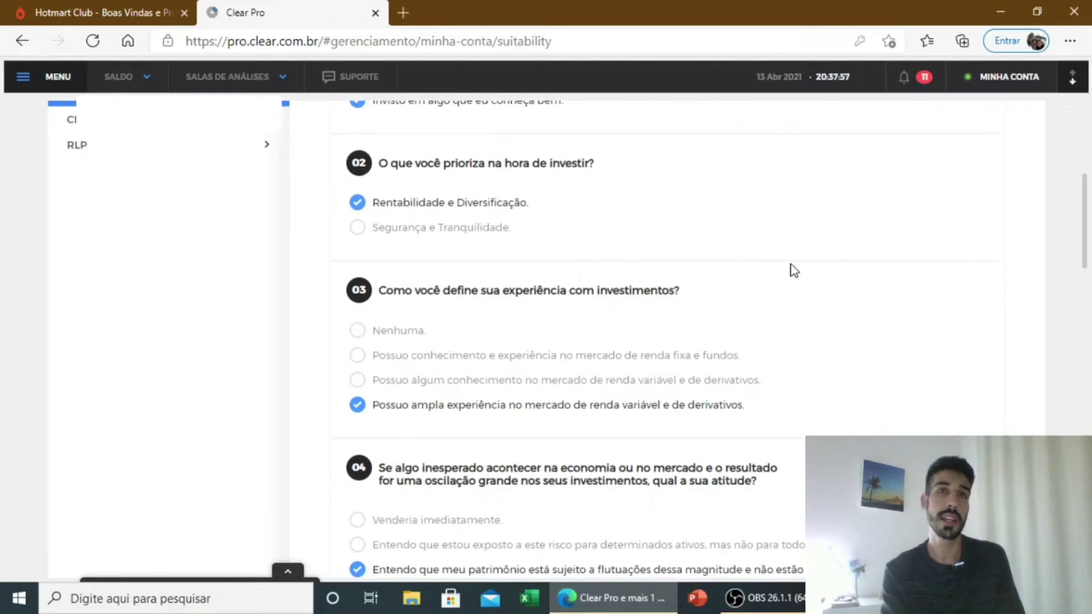
pyautogui.scroll(-1, 790, 269)
pyautogui.scroll(-1, 794, 271)
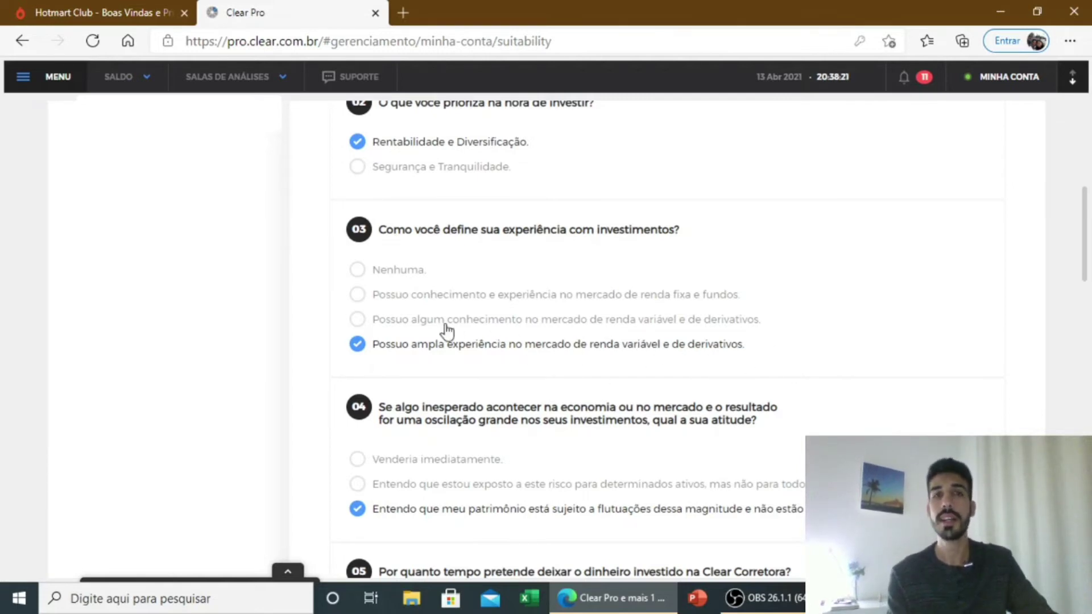
pyautogui.click(362, 320)
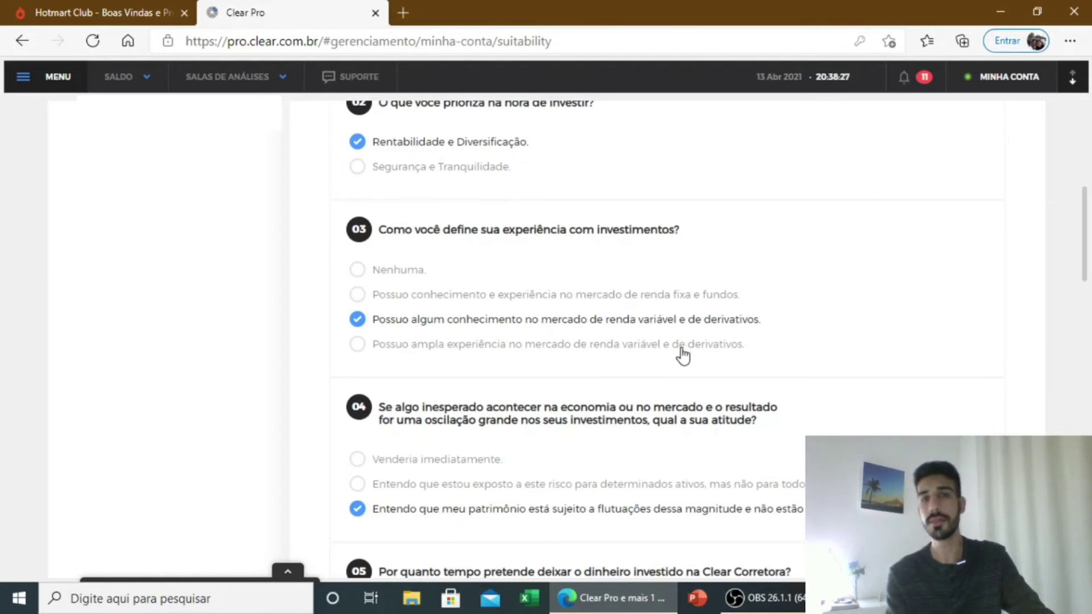
pyautogui.click(360, 346)
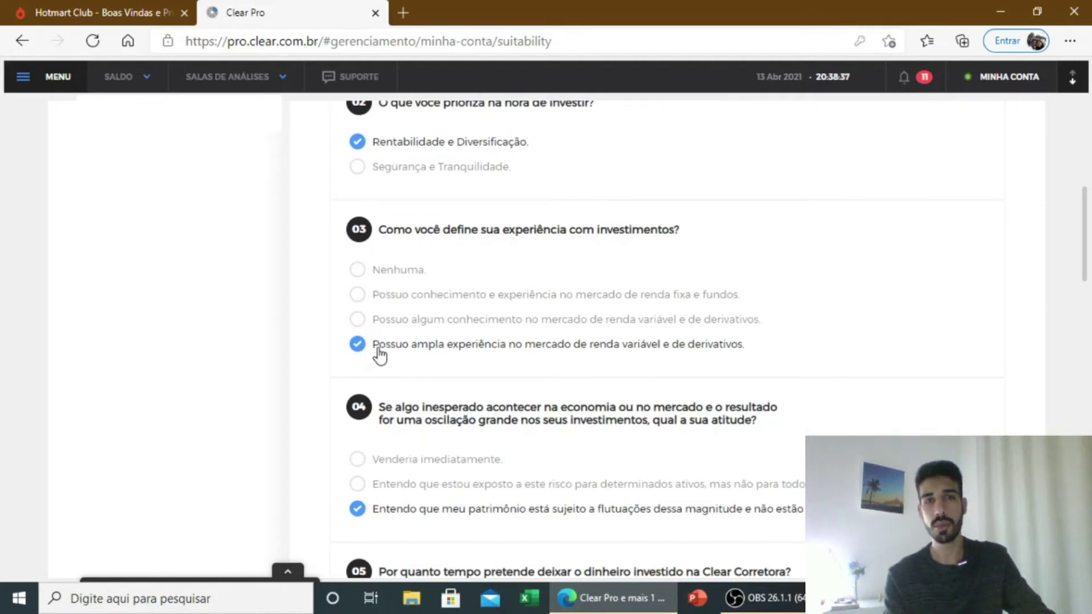
# - Examine question 04 on reacting to large investment swings, comparing its answers with those of questions 02 and 03
pyautogui.scroll(-1, 810, 357)
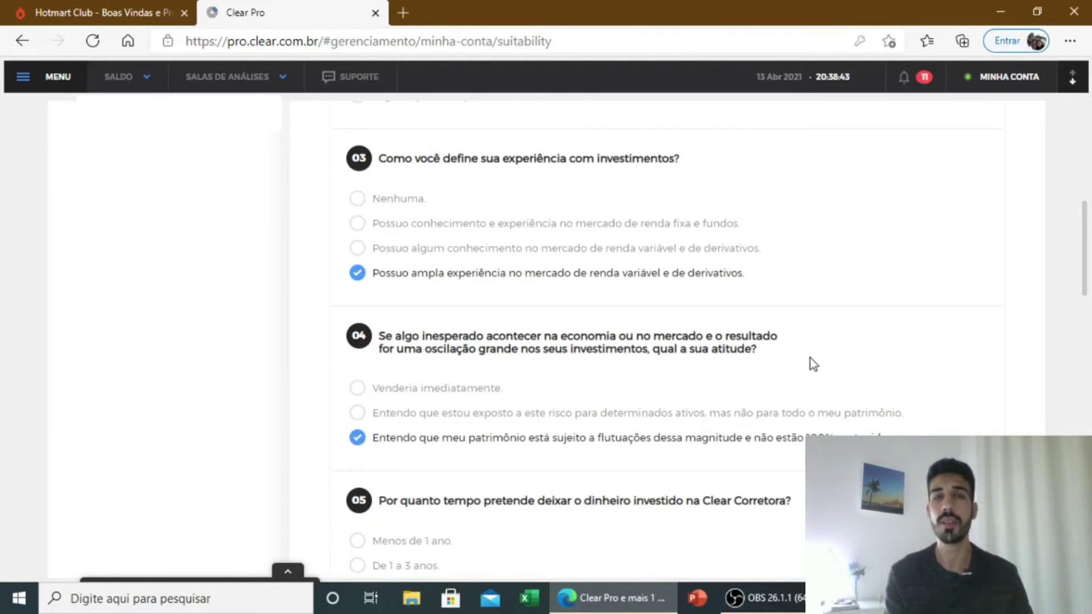
pyautogui.scroll(-1, 810, 357)
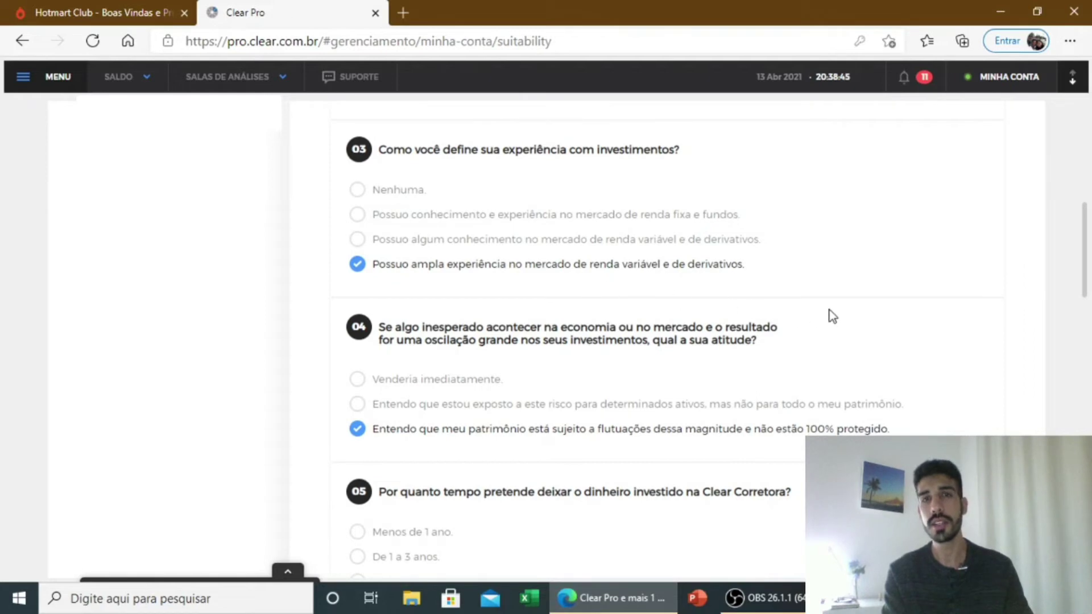
pyautogui.scroll(-1, 828, 314)
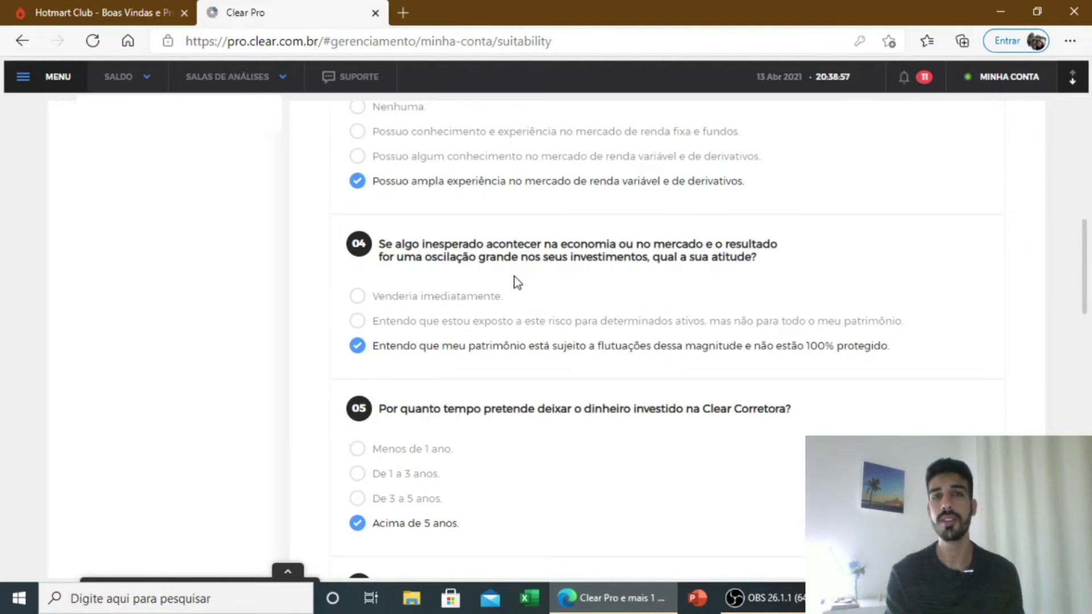
pyautogui.scroll(-1, 514, 278)
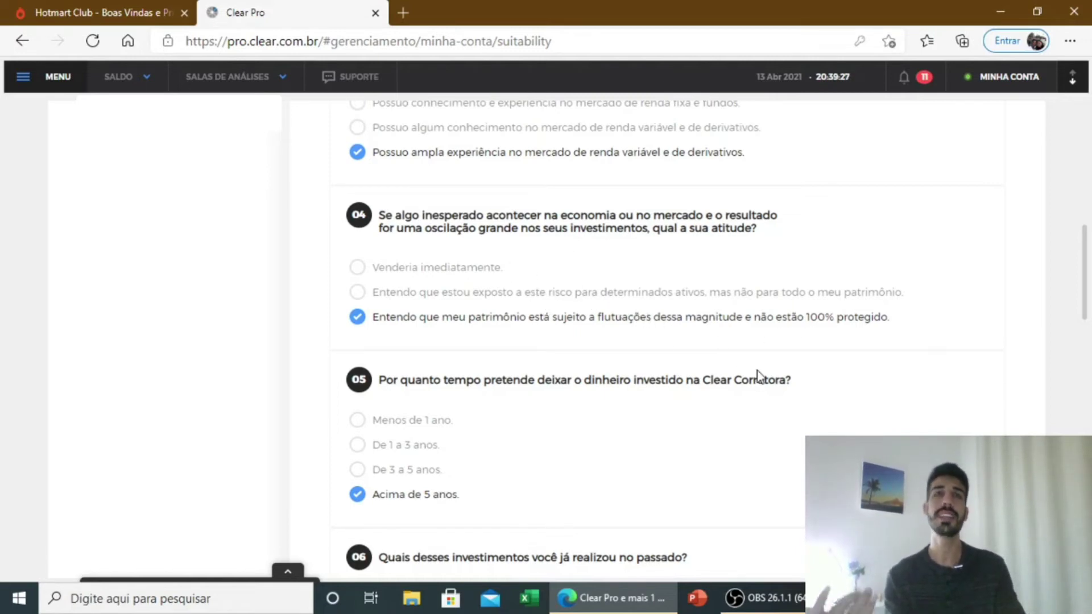
pyautogui.scroll(4, 757, 371)
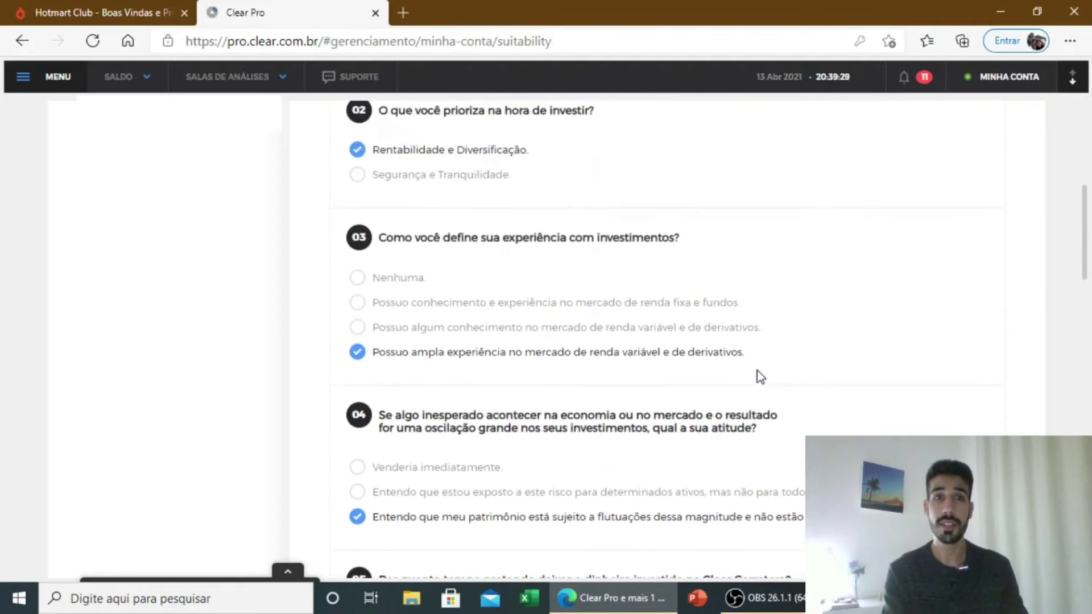
pyautogui.moveTo(452, 183); pyautogui.dragTo(537, 183)
pyautogui.scroll(-4, 536, 183)
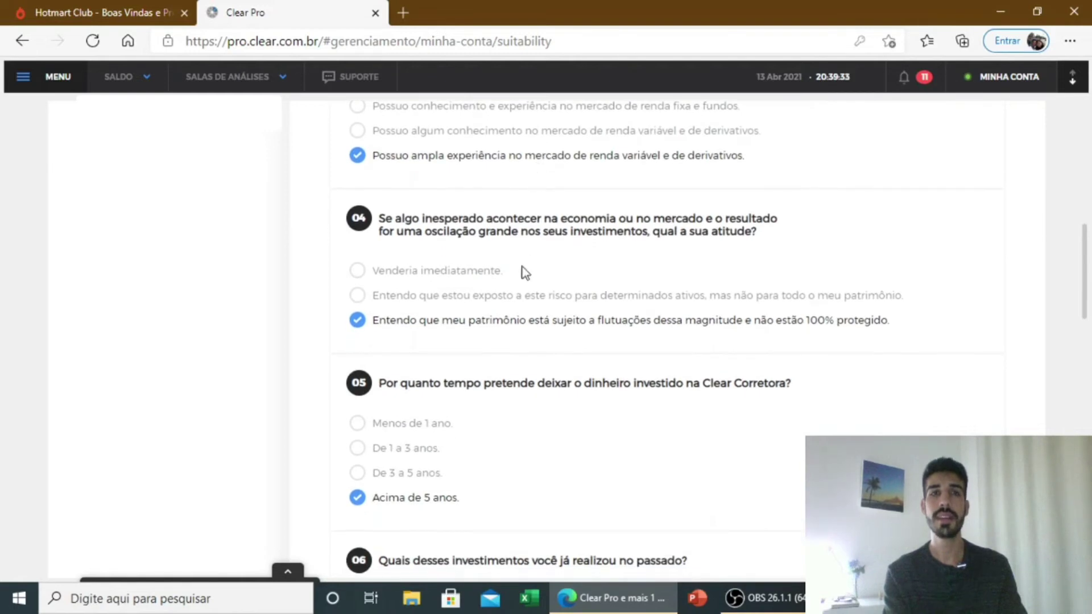
pyautogui.moveTo(463, 330); pyautogui.dragTo(747, 327)
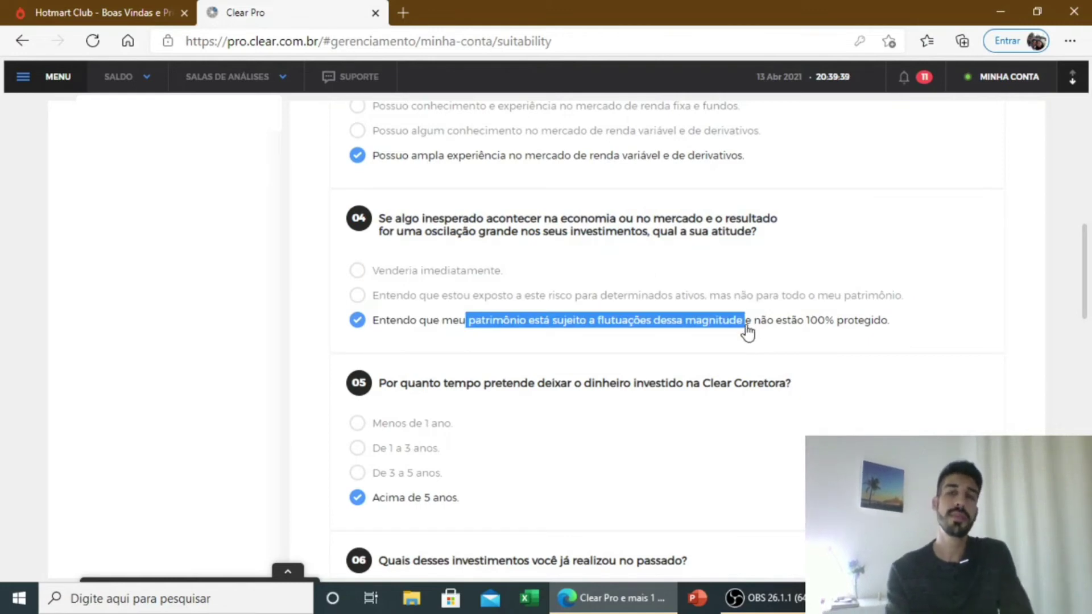
pyautogui.scroll(-1, 805, 358)
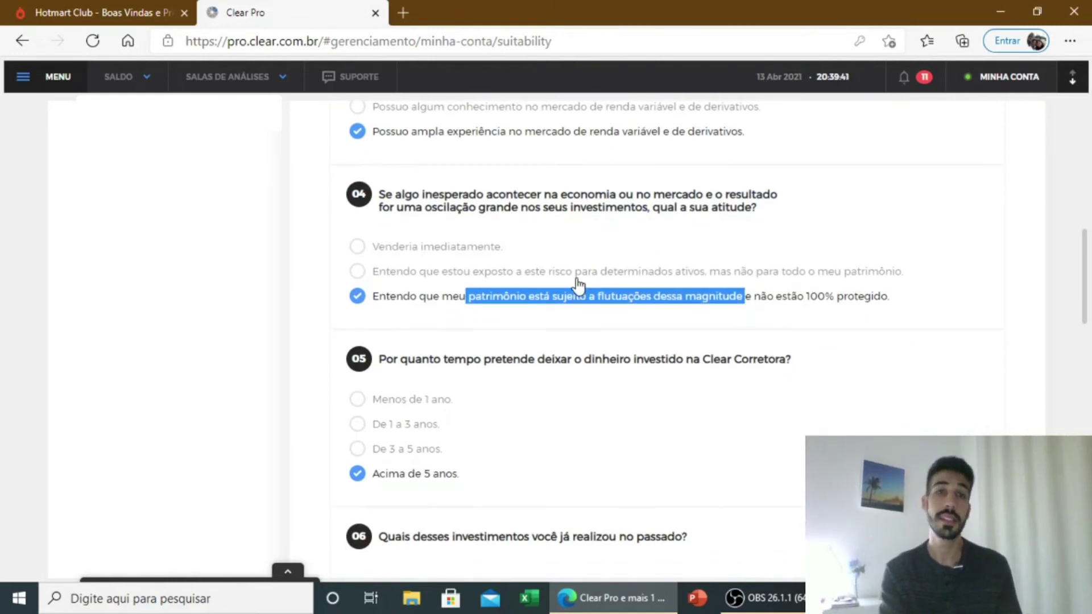
pyautogui.click(522, 326)
# - Read question 05 about how long the money will stay invested at Clear Corretora
pyautogui.scroll(-2, 522, 327)
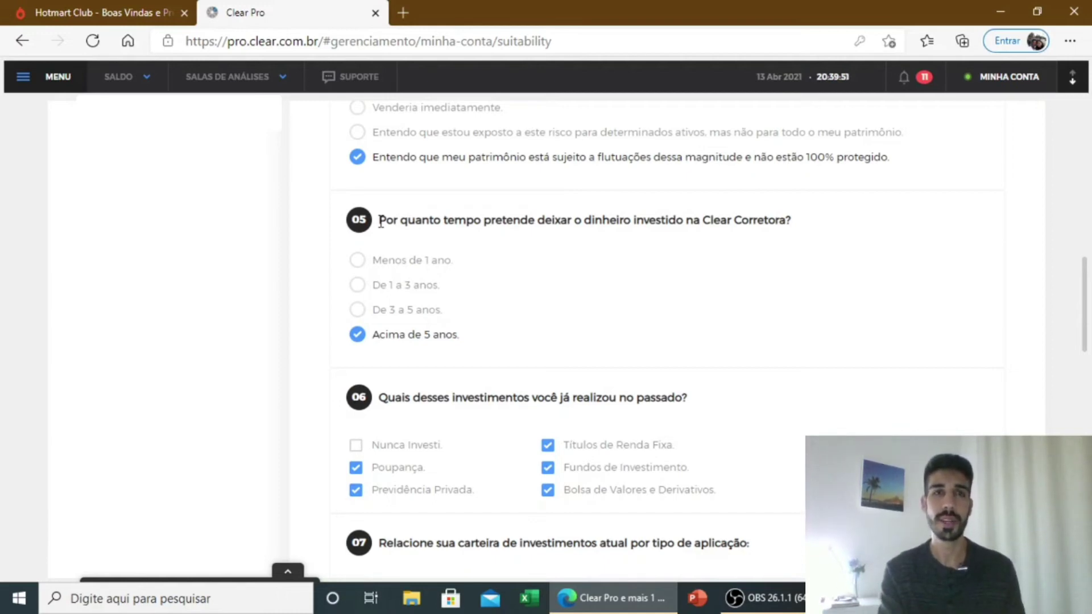
pyautogui.moveTo(380, 222); pyautogui.dragTo(775, 221)
pyautogui.click(806, 223)
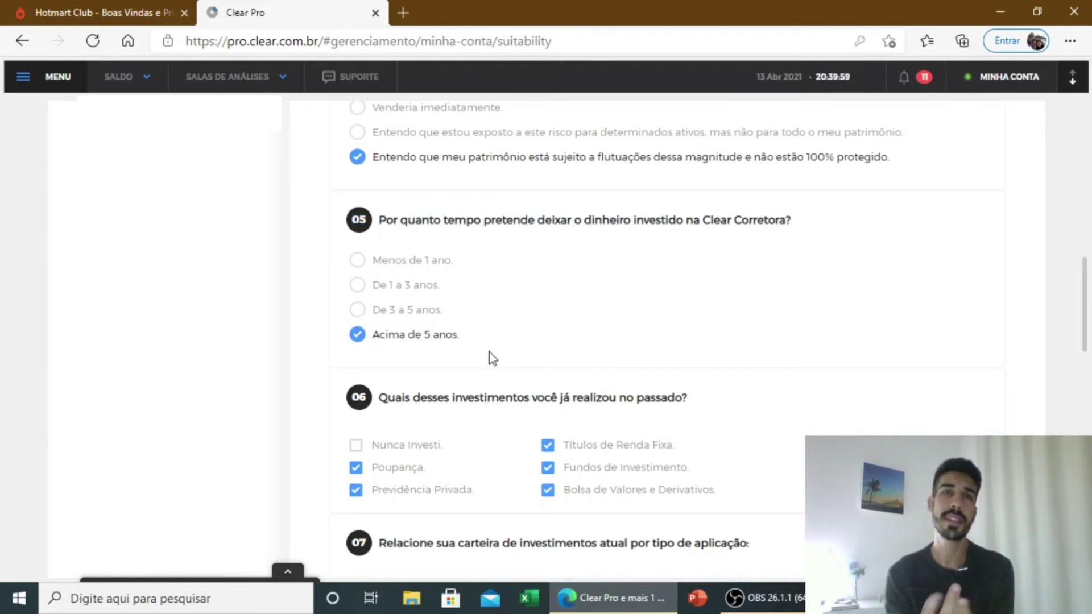
# - Read question 06 about which investments were made in the past, including its ticked answers
pyautogui.scroll(-1, 493, 359)
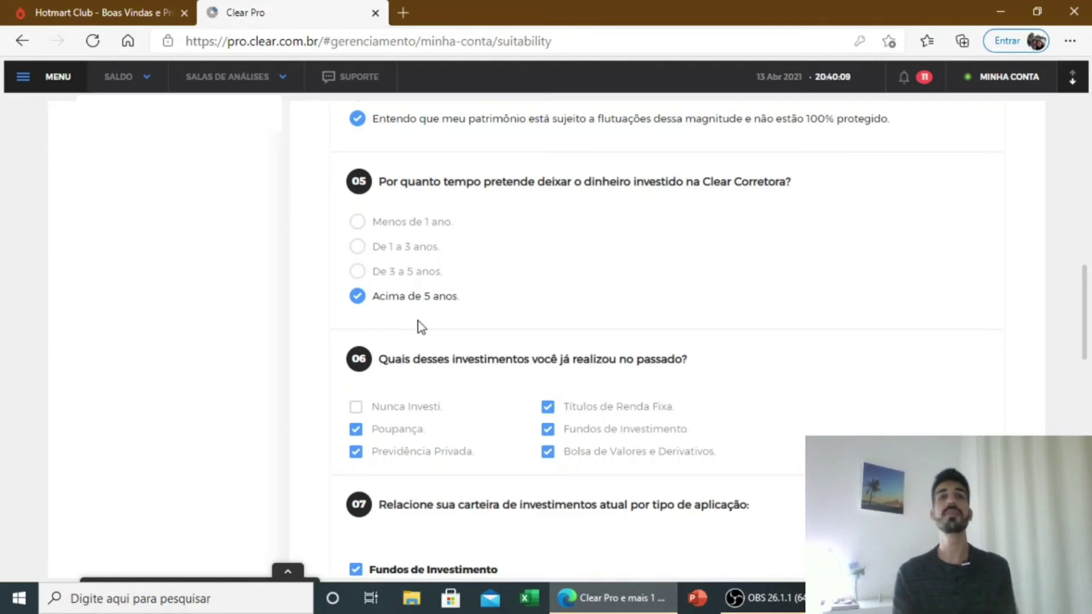
pyautogui.scroll(-1, 418, 323)
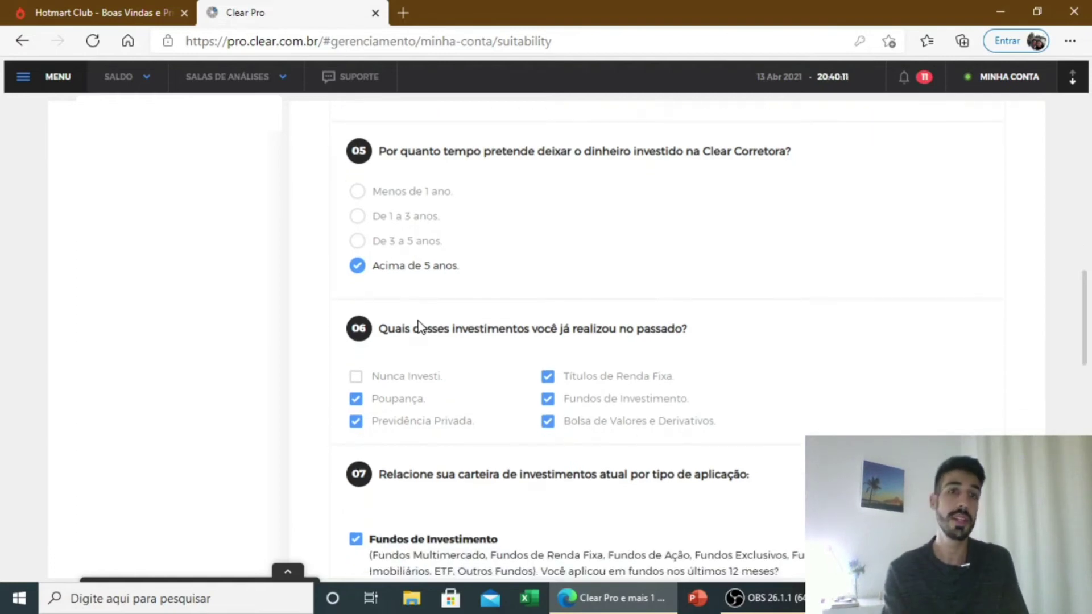
pyautogui.scroll(-2, 593, 274)
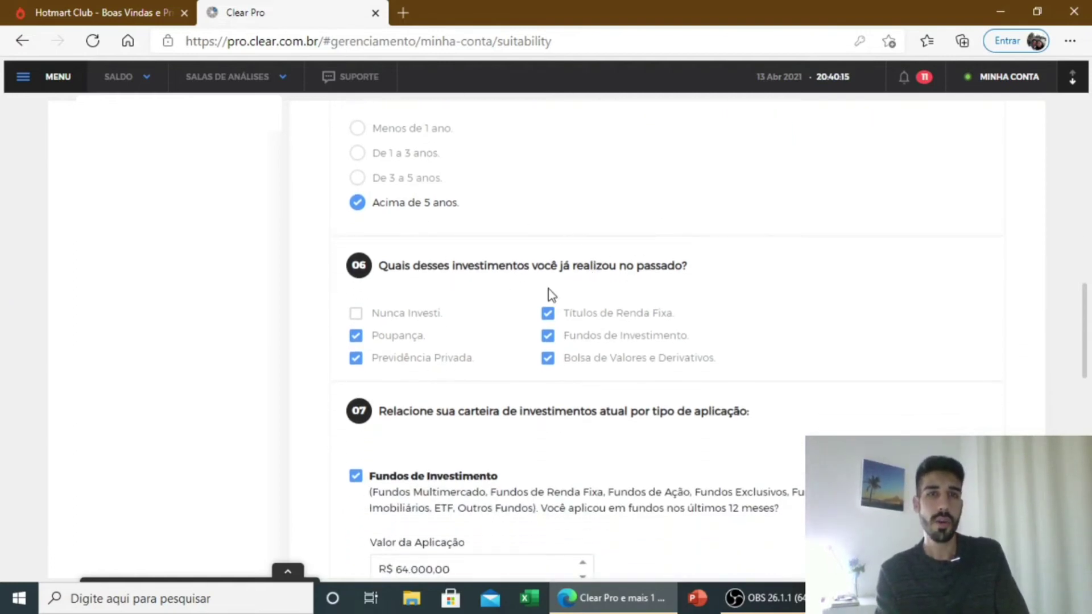
pyautogui.scroll(-1, 701, 287)
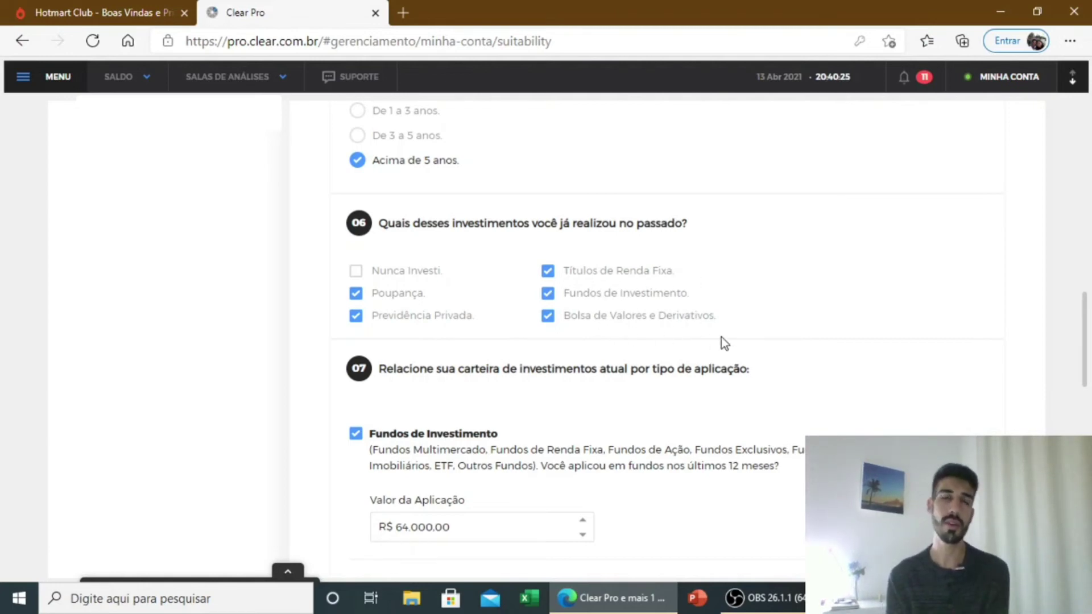
pyautogui.scroll(-1, 701, 364)
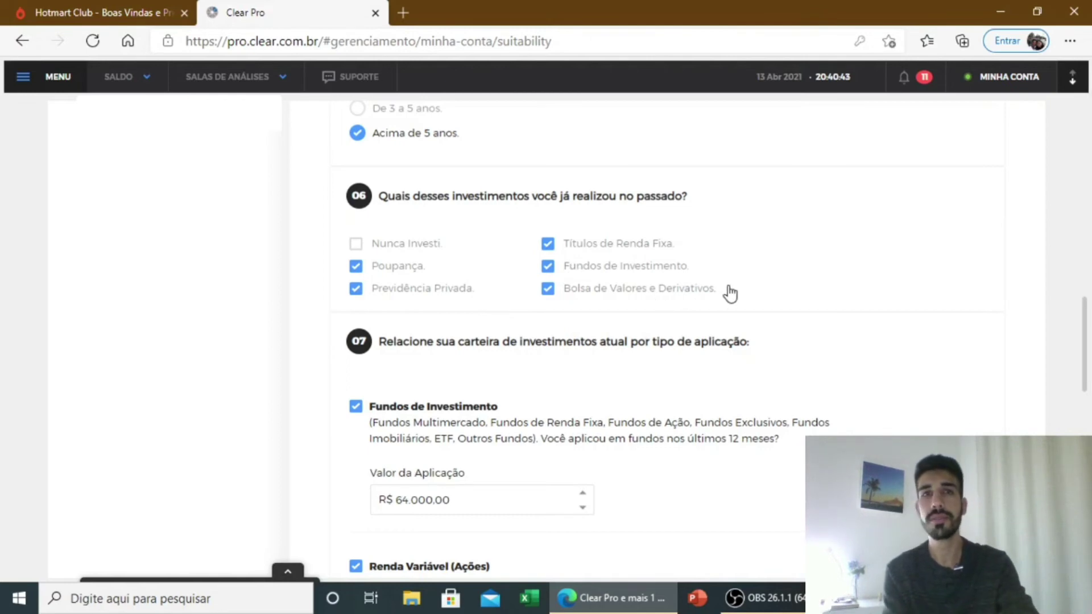
pyautogui.scroll(-1, 728, 293)
pyautogui.scroll(1, 734, 290)
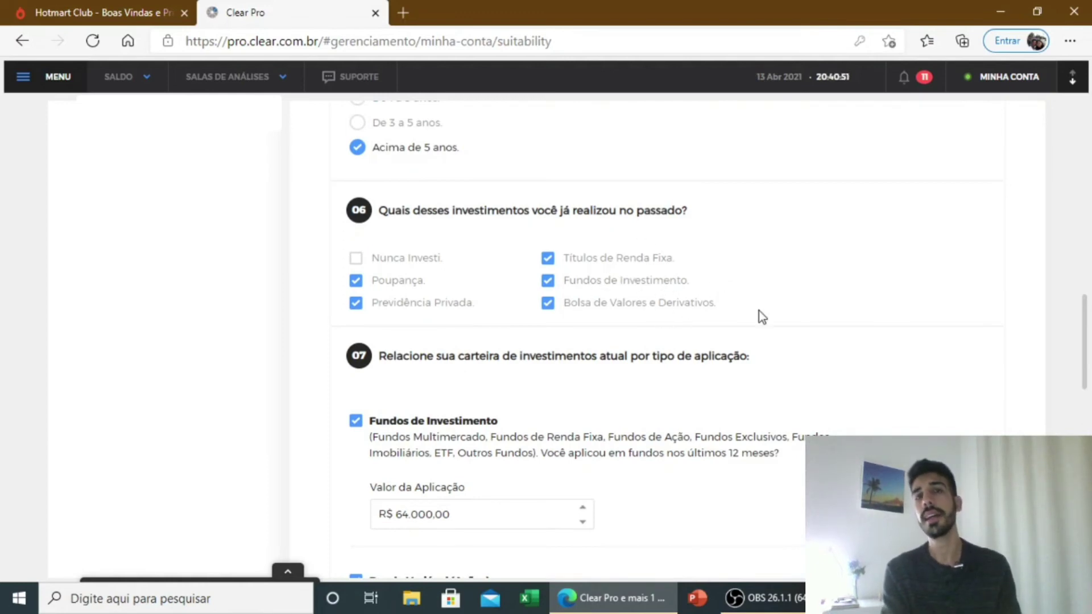
# - Review the current portfolio amounts in question 07 and set the Previdência Privada application value to R$ 23.000,00
pyautogui.scroll(-2, 759, 311)
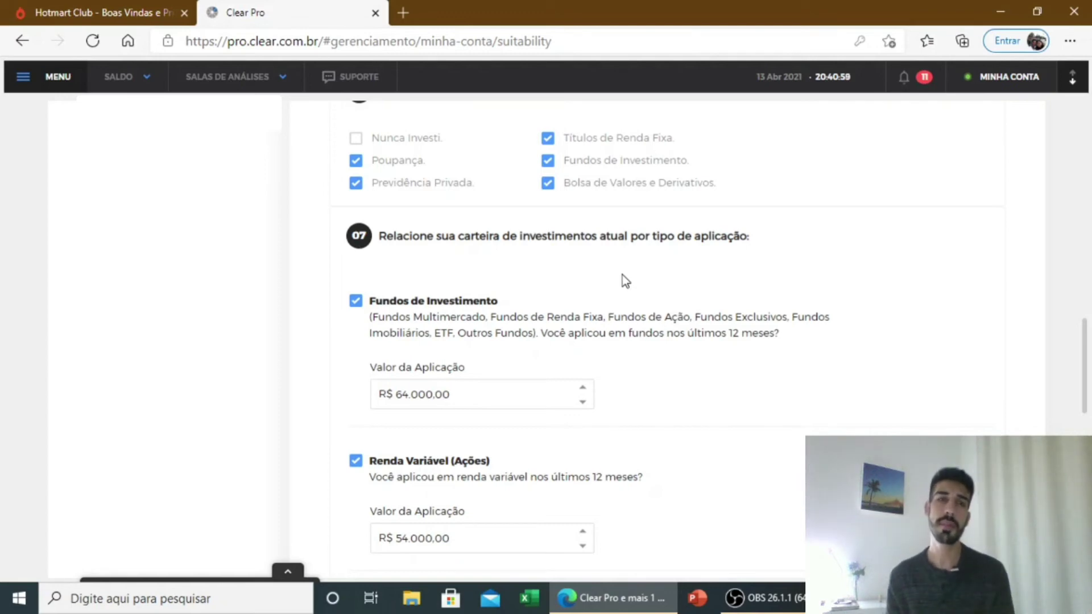
pyautogui.scroll(-1, 622, 275)
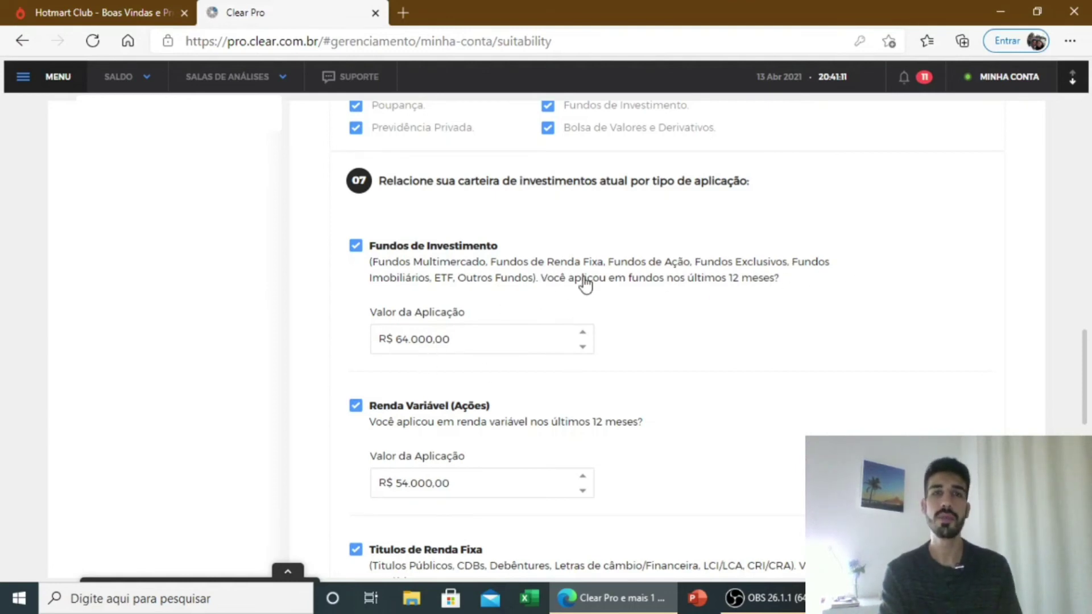
pyautogui.scroll(-2, 485, 330)
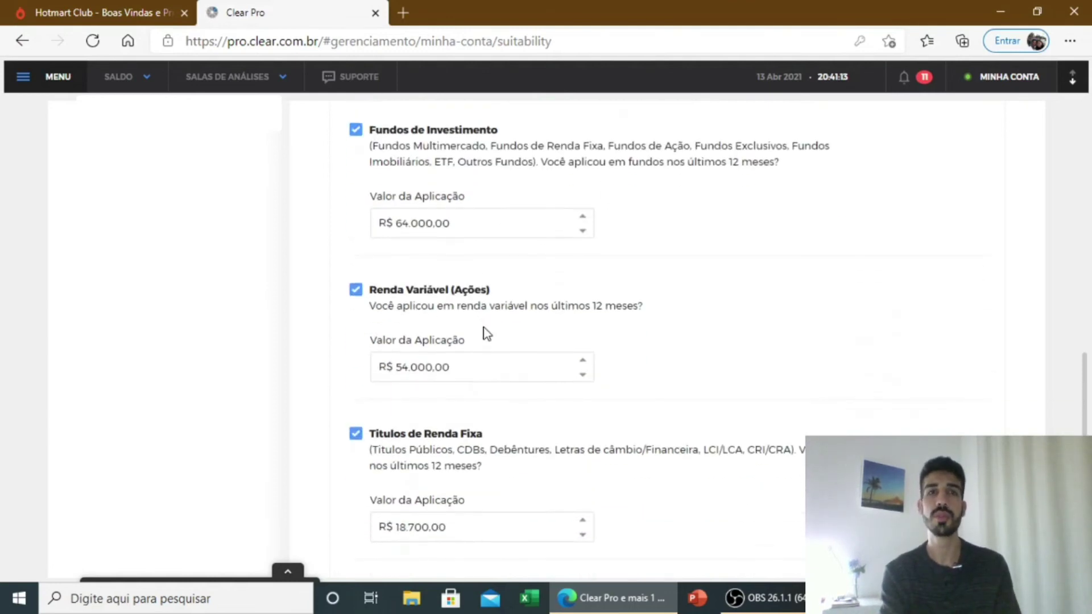
pyautogui.scroll(-2, 497, 316)
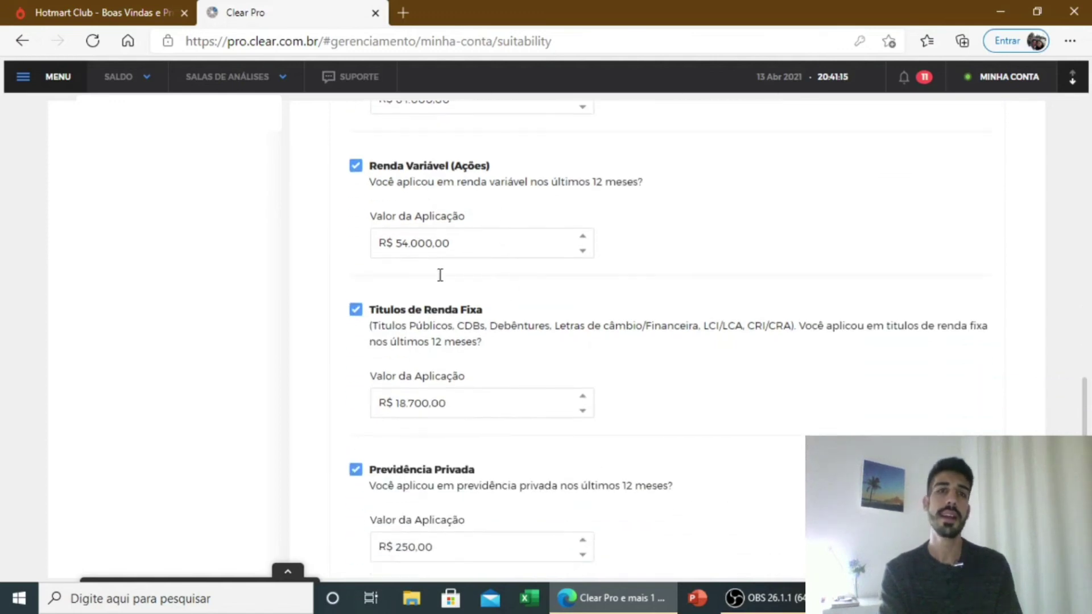
pyautogui.scroll(-2, 580, 244)
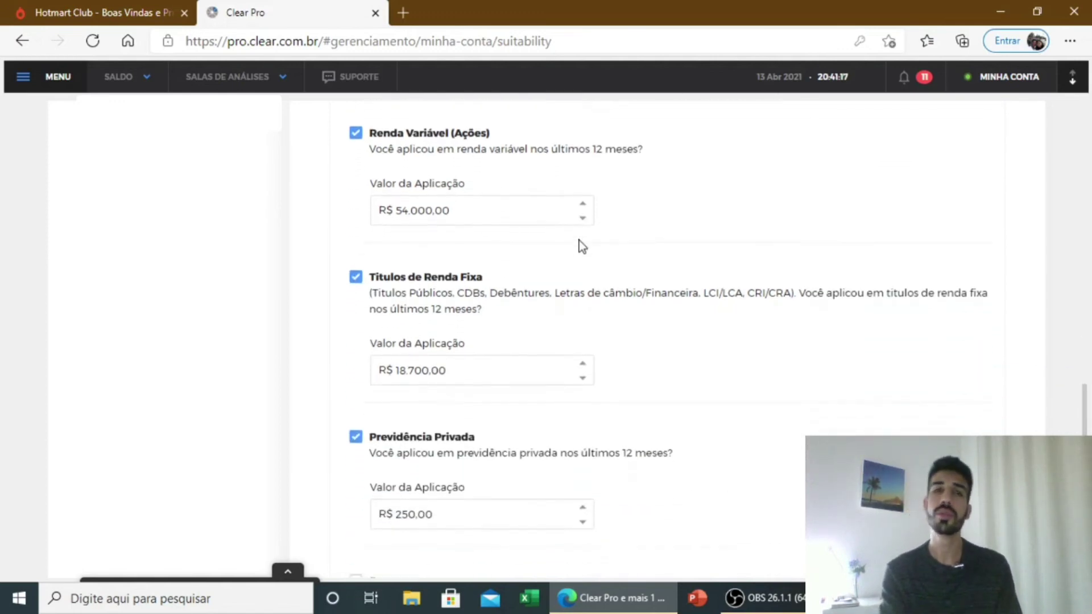
pyautogui.scroll(-2, 565, 274)
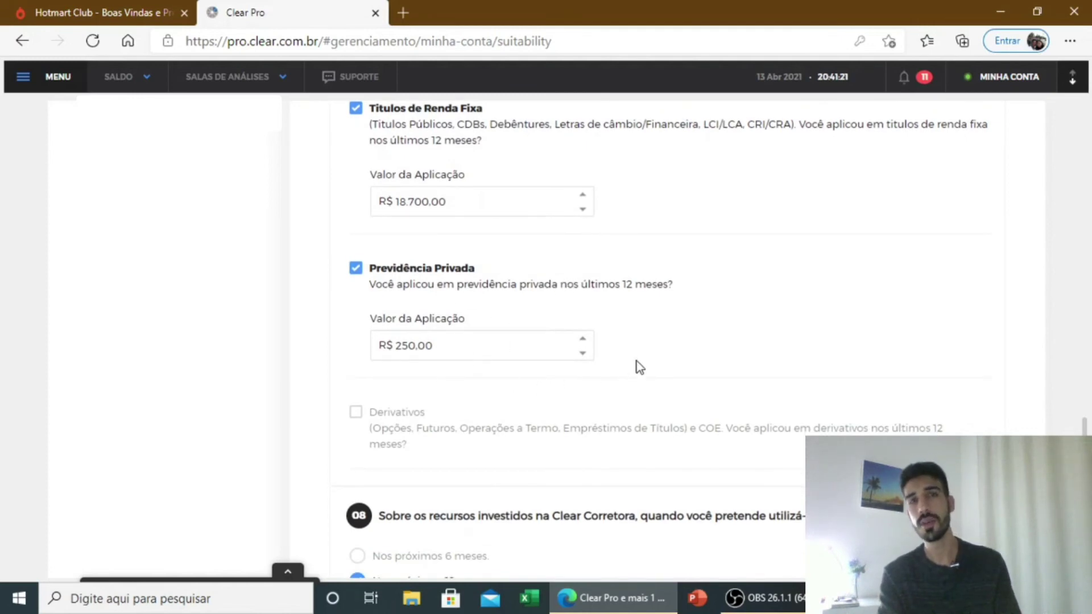
pyautogui.scroll(1, 636, 367)
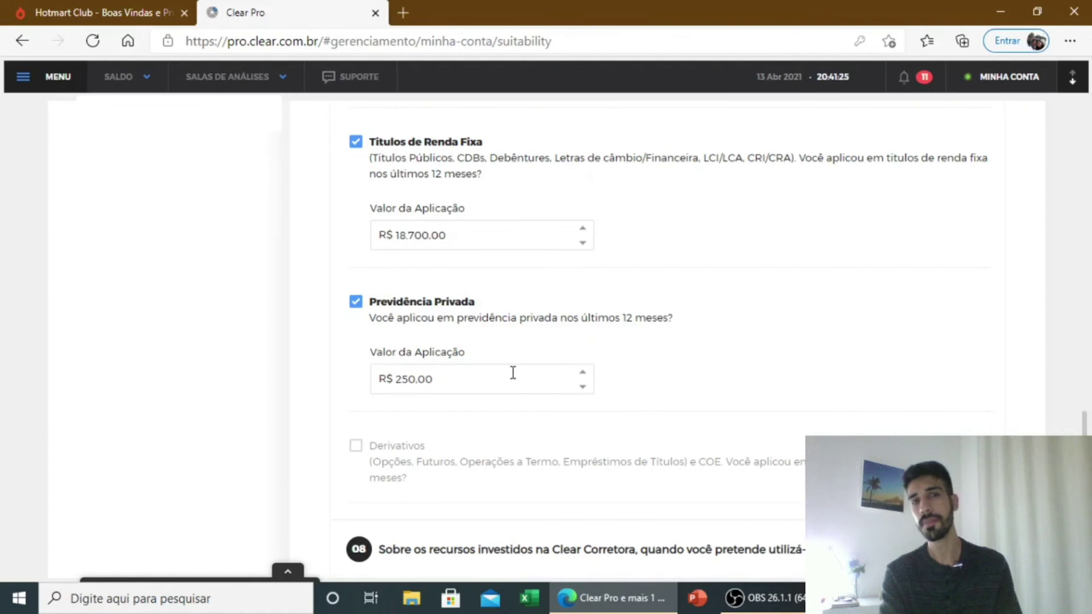
pyautogui.moveTo(513, 373); pyautogui.dragTo(296, 381)
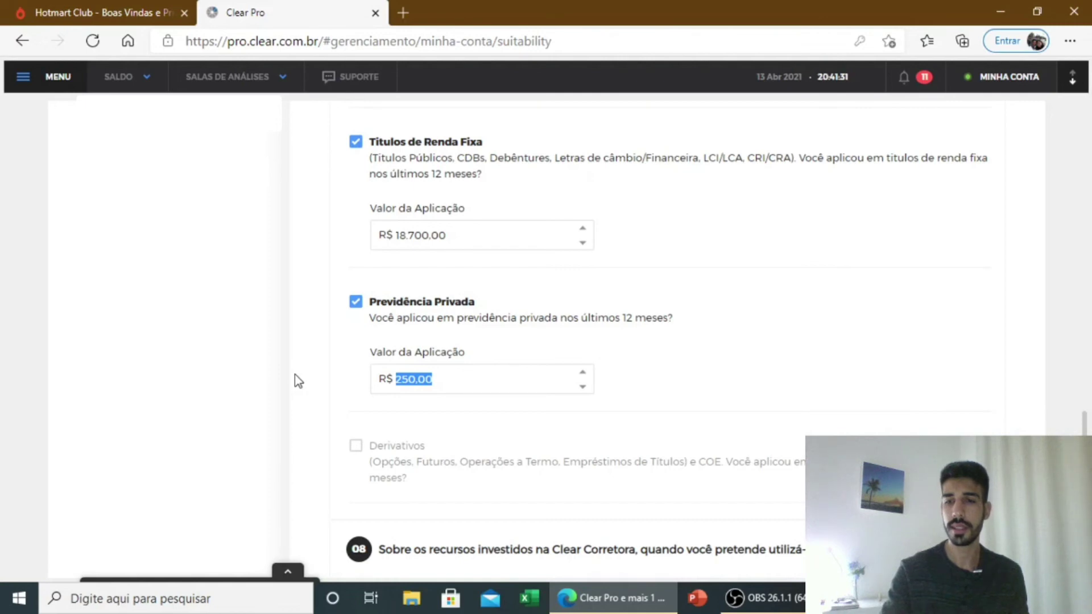
pyautogui.write('23.000')
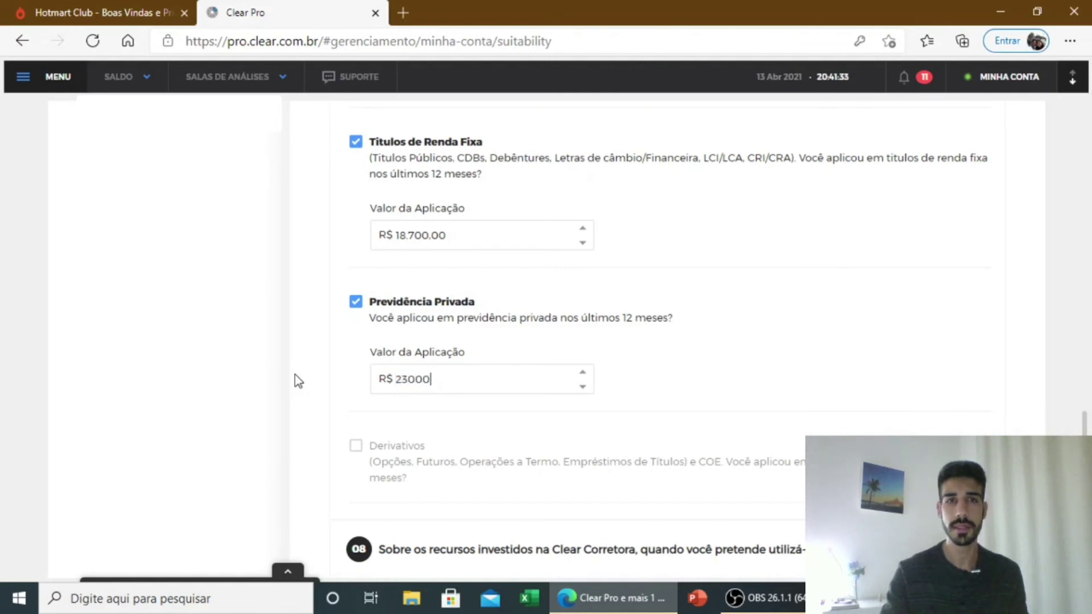
# - Mark Derivativos as part of the current portfolio in question 07 and clear it again
pyautogui.scroll(-2, 756, 387)
pyautogui.scroll(-1, 771, 392)
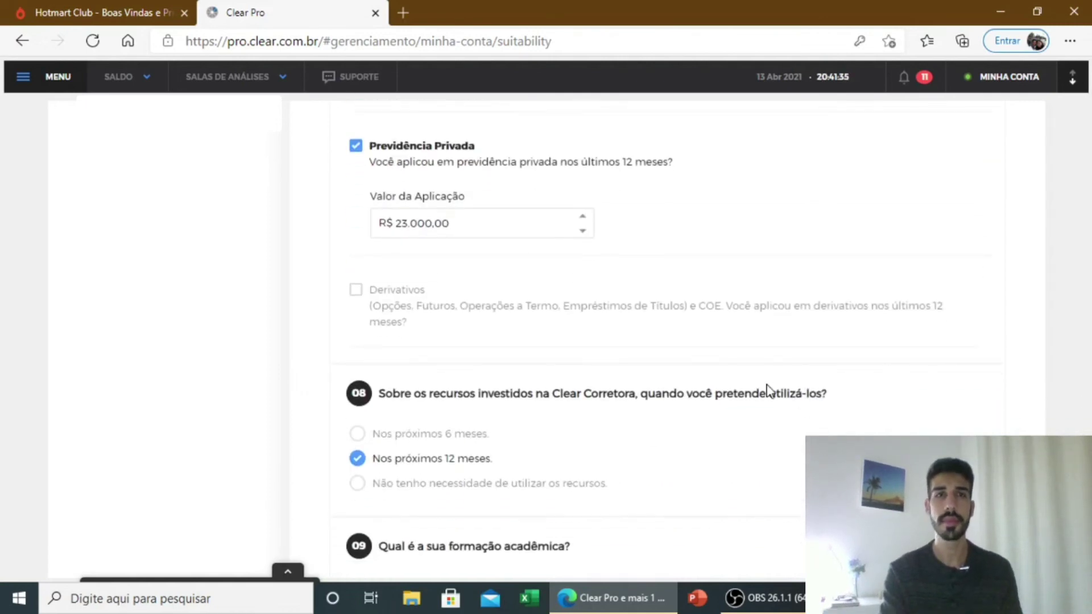
pyautogui.scroll(1, 766, 390)
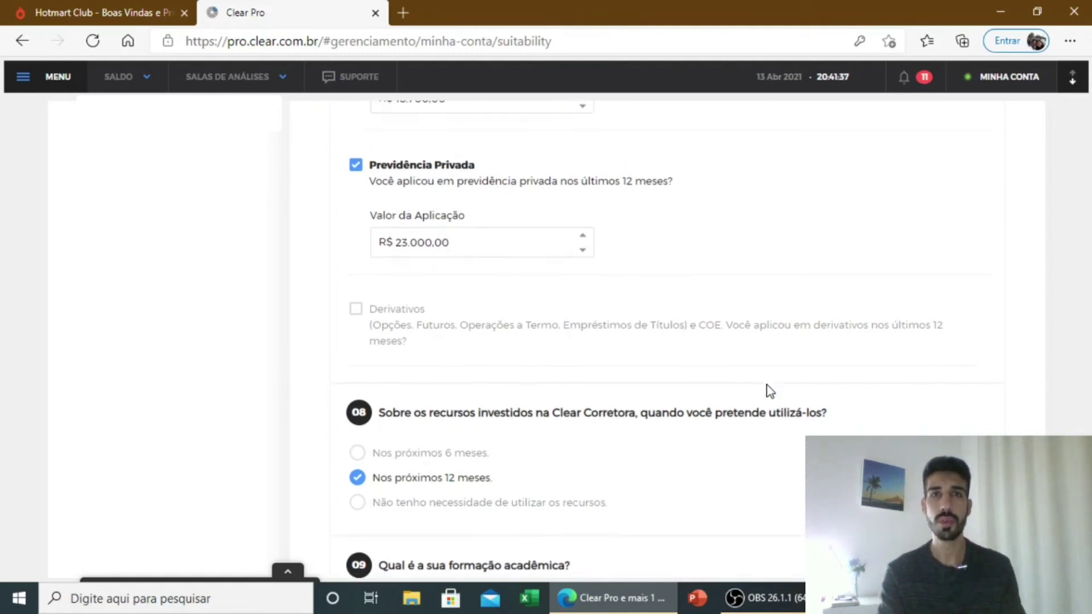
pyautogui.scroll(-2, 766, 390)
pyautogui.click(357, 223)
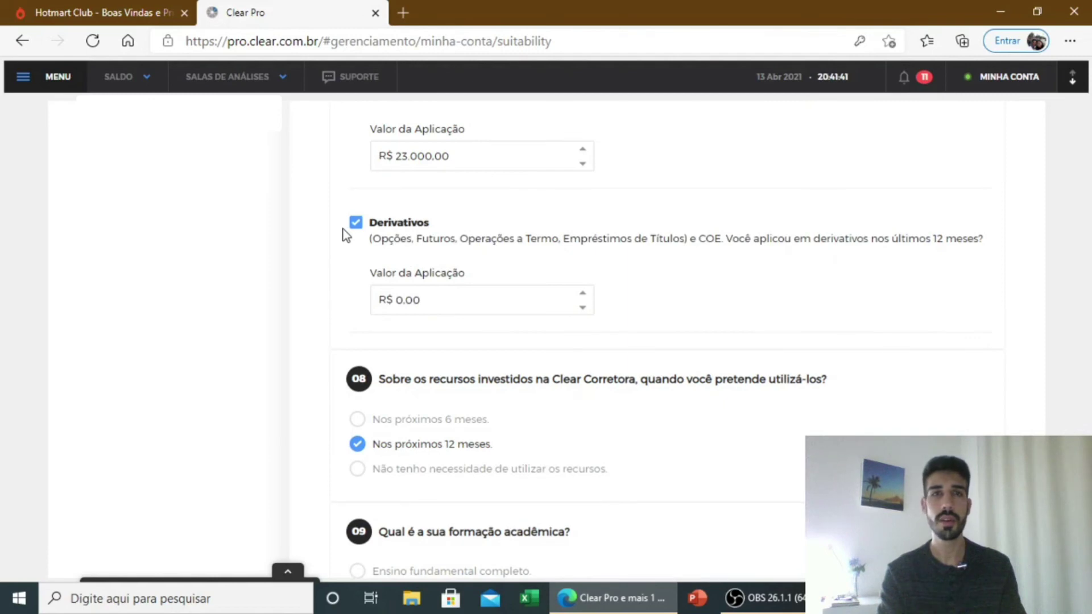
pyautogui.click(357, 223)
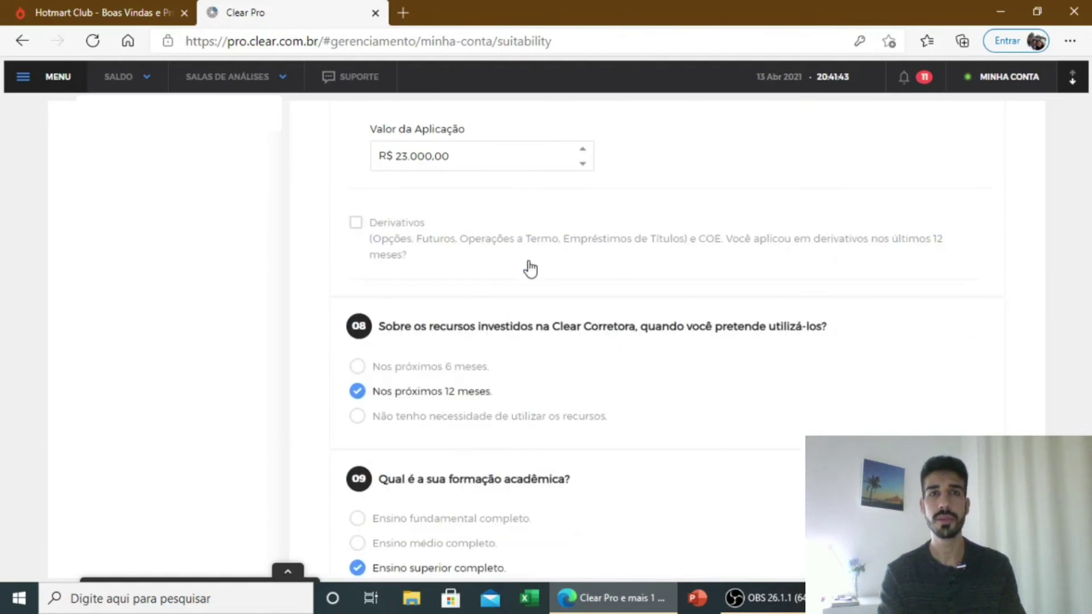
# - Read question 08 about when the funds invested at Clear Corretora will be used
pyautogui.scroll(-2, 566, 275)
pyautogui.scroll(-1, 568, 278)
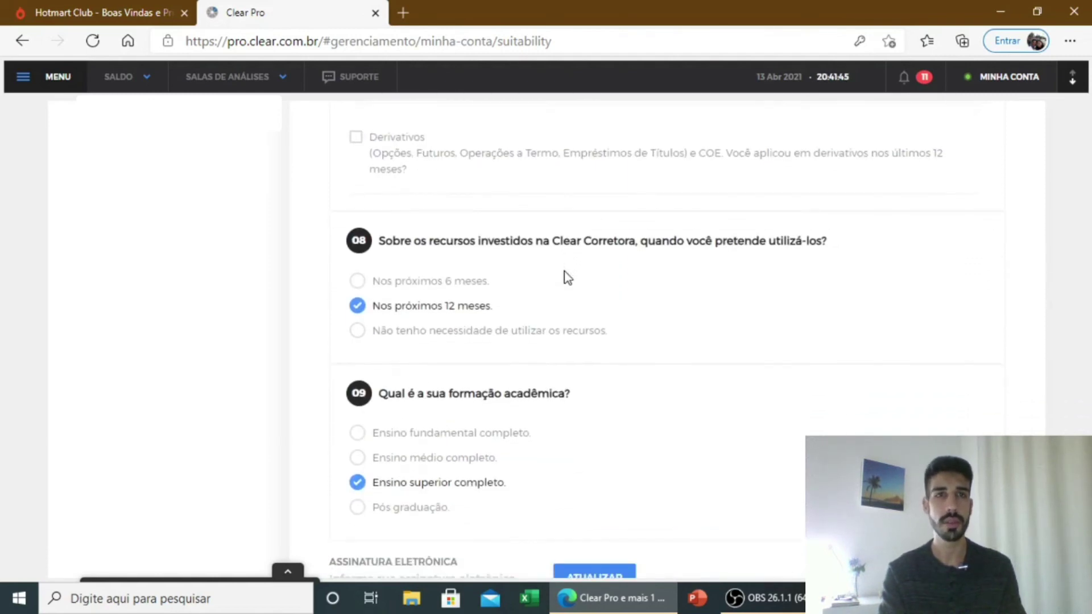
pyautogui.moveTo(412, 241); pyautogui.dragTo(831, 246)
pyautogui.click(832, 246)
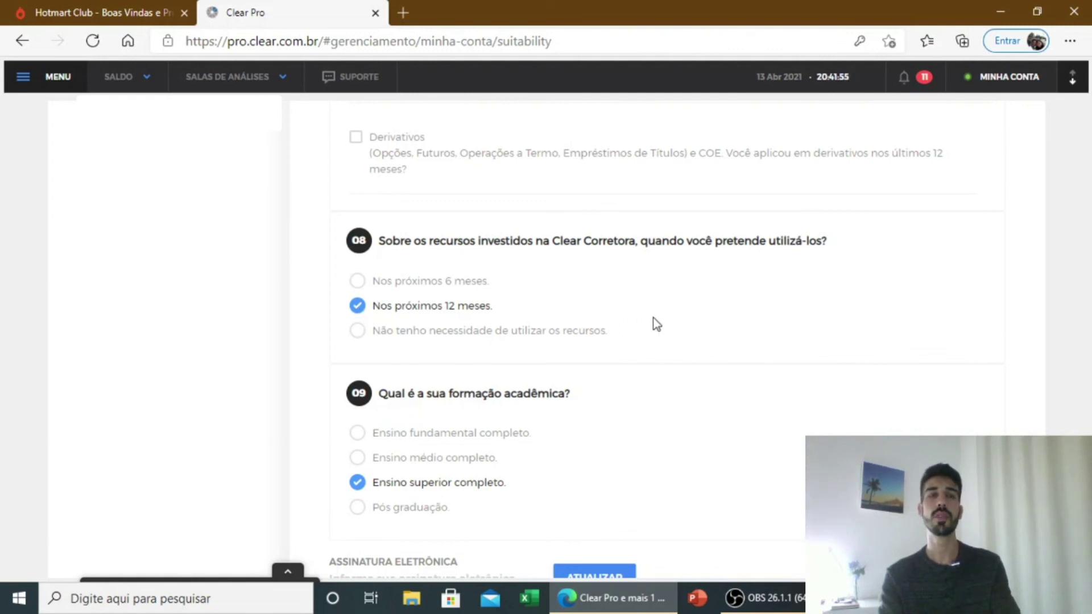
pyautogui.scroll(-1, 658, 324)
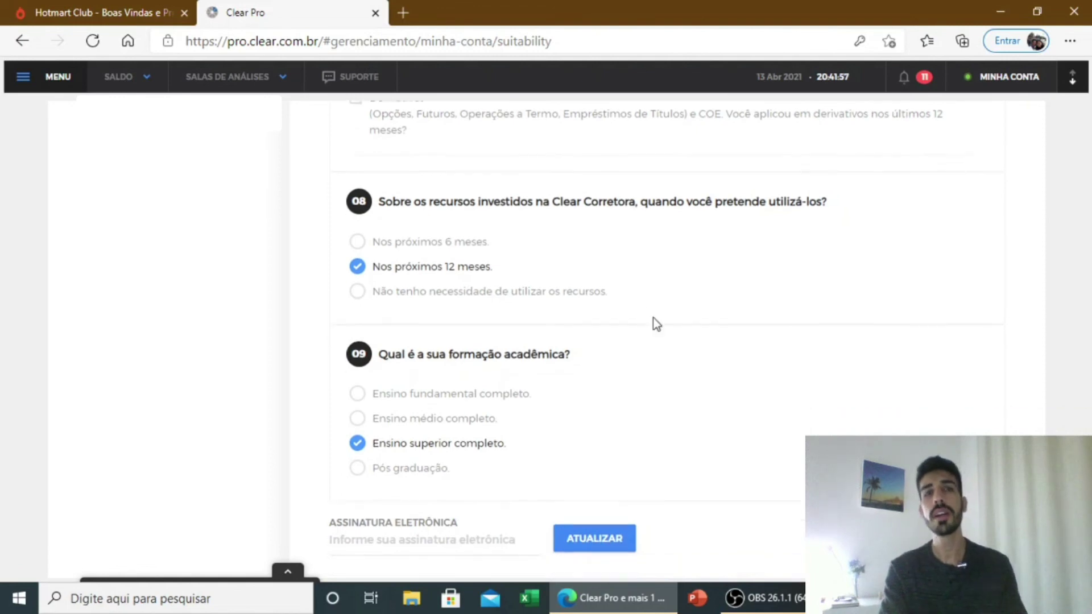
# - Go through the education levels in question 09 and choose "Ensino superior completo"
pyautogui.moveTo(380, 344); pyautogui.dragTo(586, 347)
pyautogui.click(592, 348)
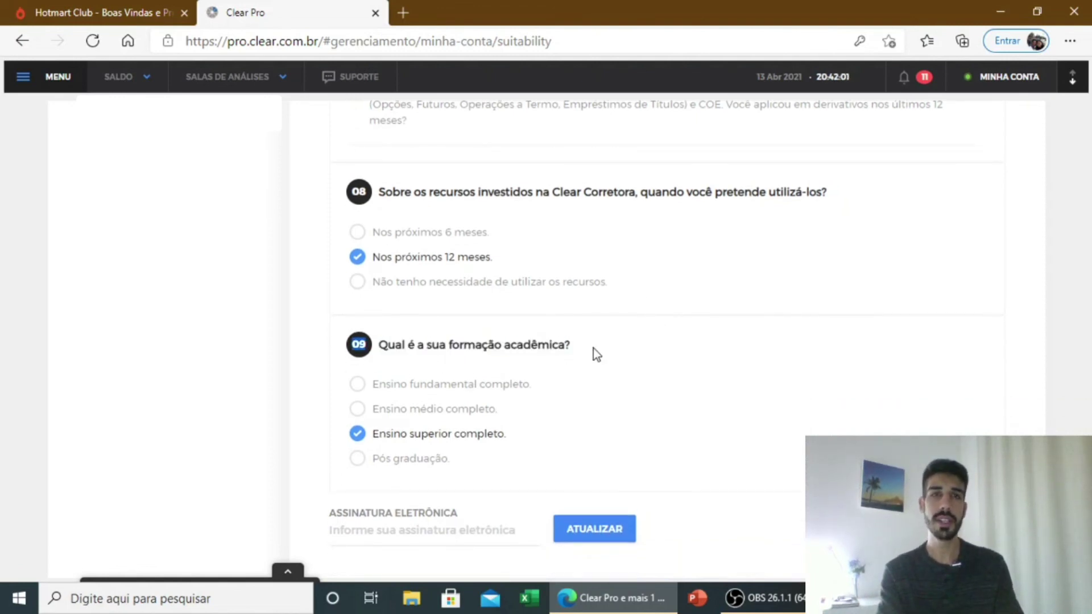
pyautogui.moveTo(401, 385); pyautogui.dragTo(516, 417)
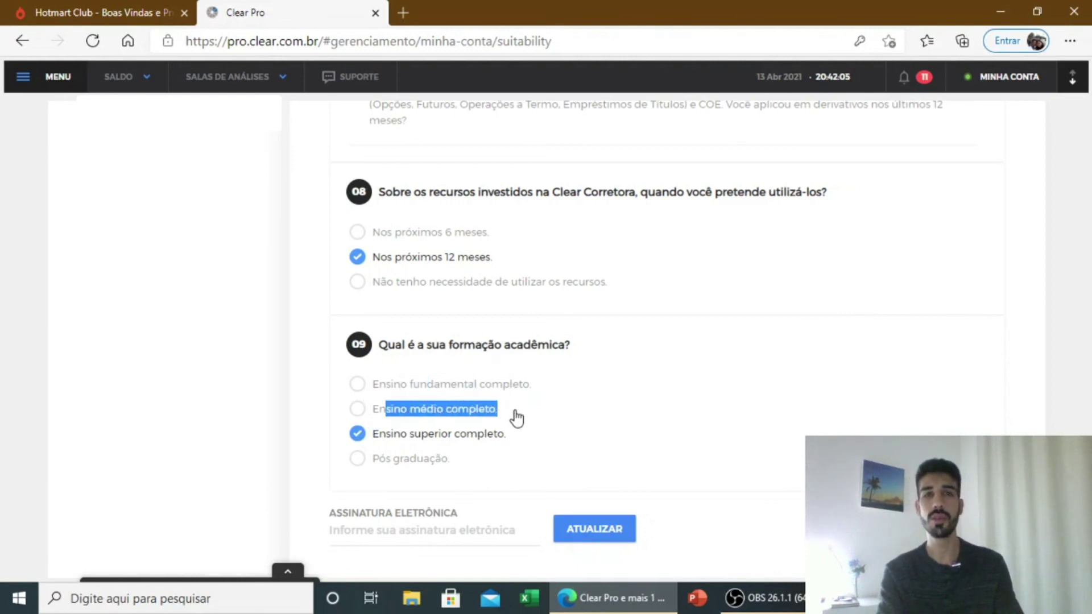
pyautogui.moveTo(386, 435); pyautogui.dragTo(499, 436)
pyautogui.moveTo(378, 462); pyautogui.dragTo(452, 466)
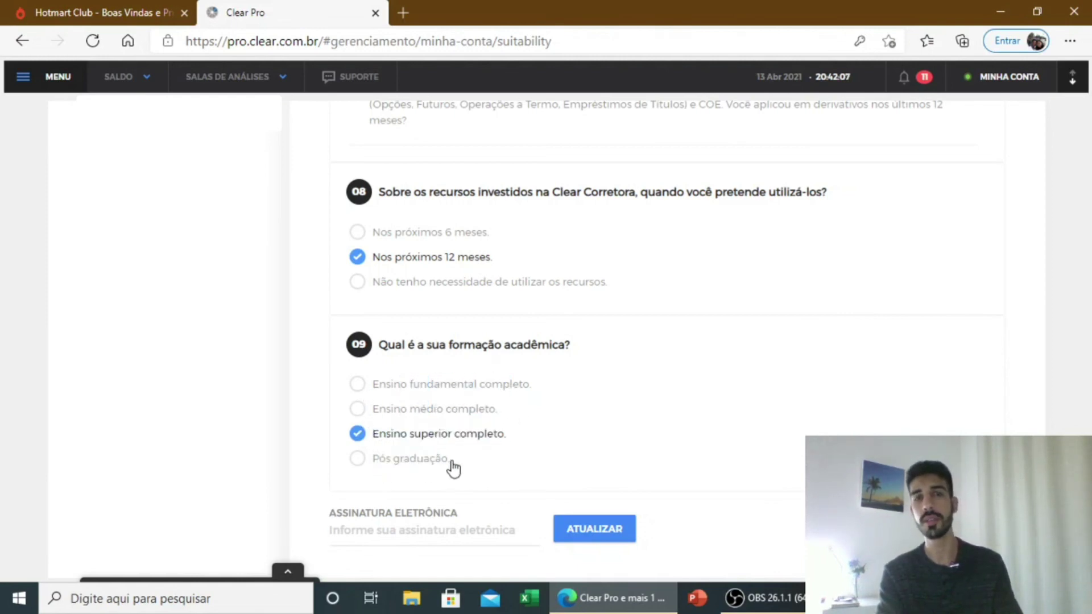
pyautogui.click(451, 464)
pyautogui.click(361, 434)
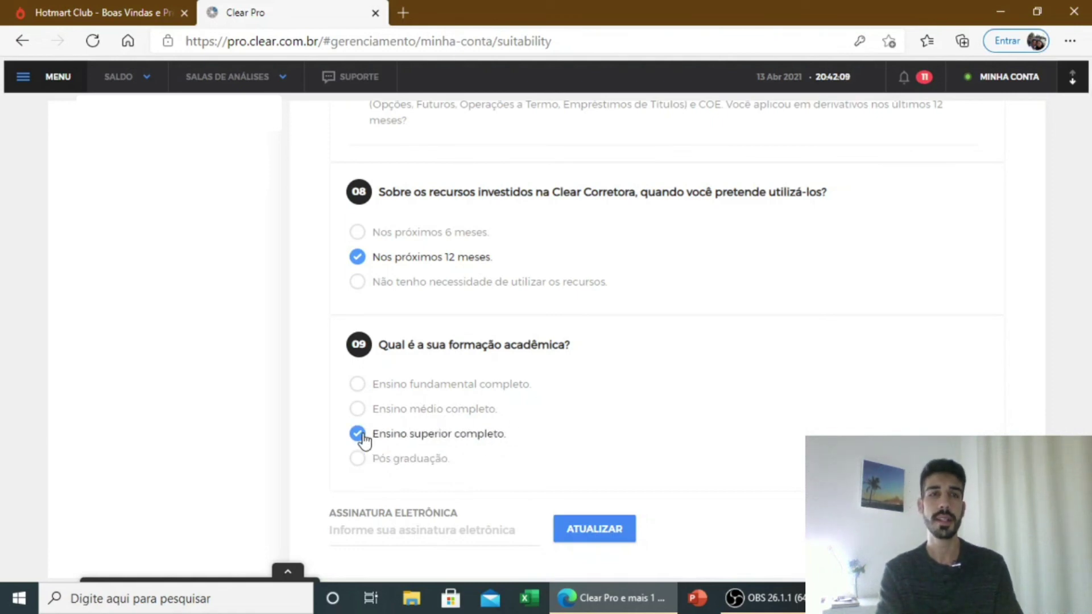
# - Enter the electronic signature and submit the updated Suitability questionnaire
pyautogui.click(440, 528)
pyautogui.write('••')
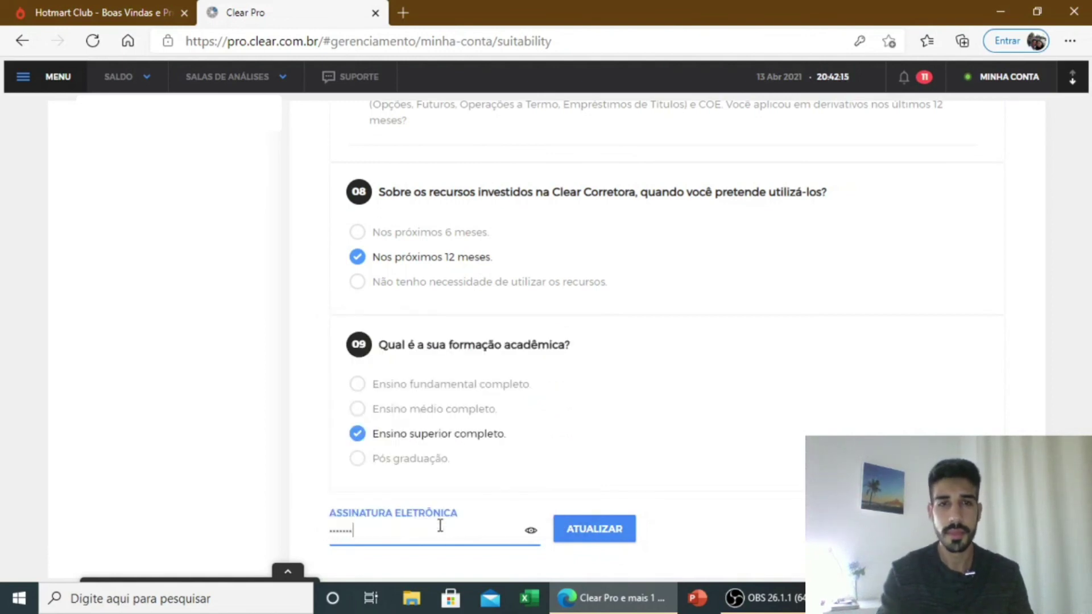
pyautogui.click(598, 529)
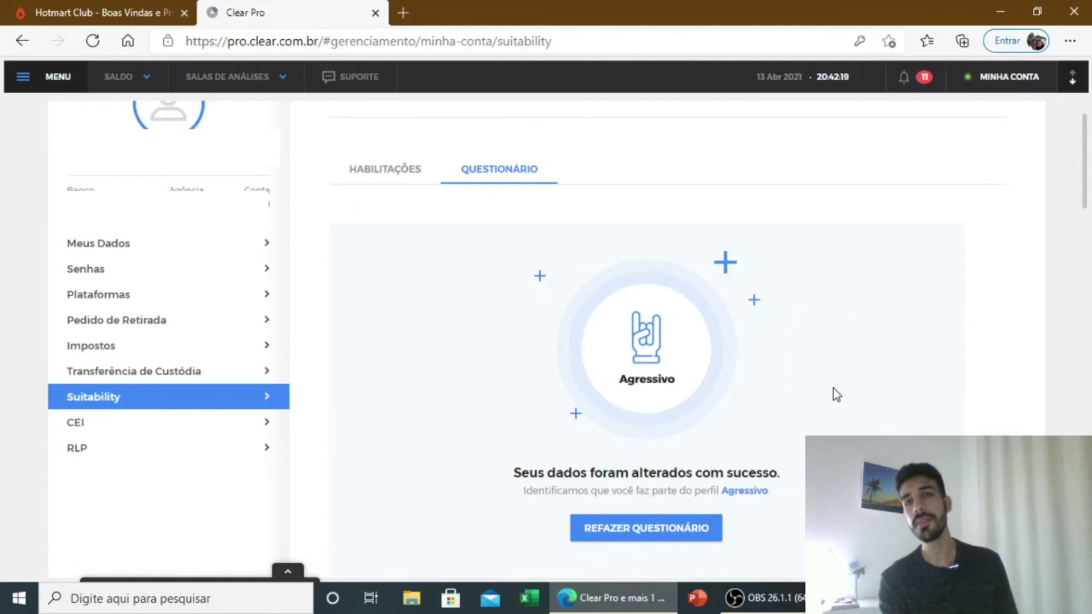
# - Read the investor profile result of the submitted questionnaire
pyautogui.scroll(-1, 834, 388)
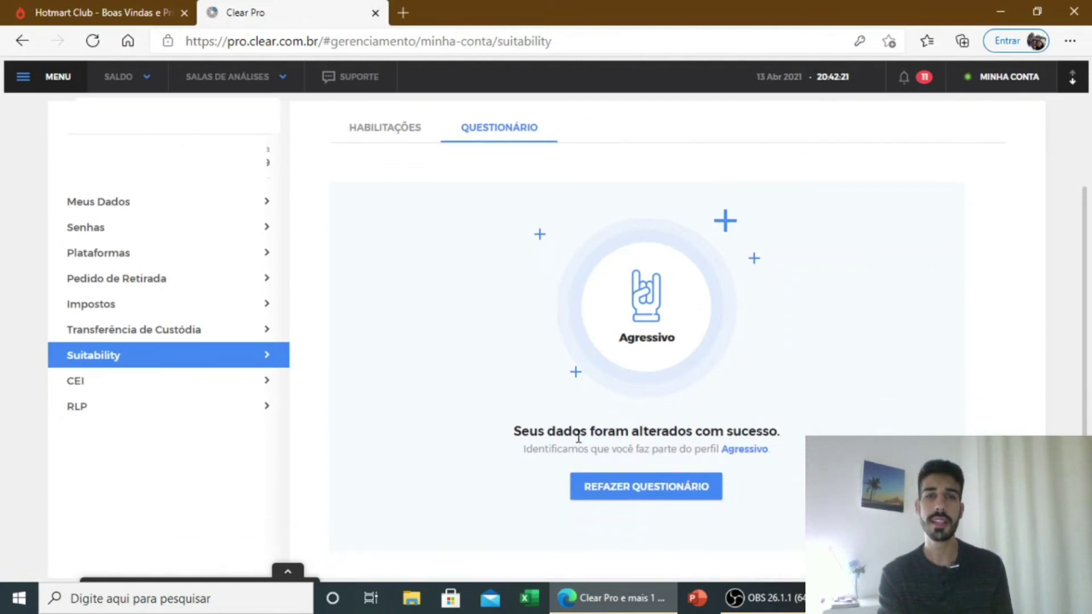
pyautogui.tripleClick(605, 446)
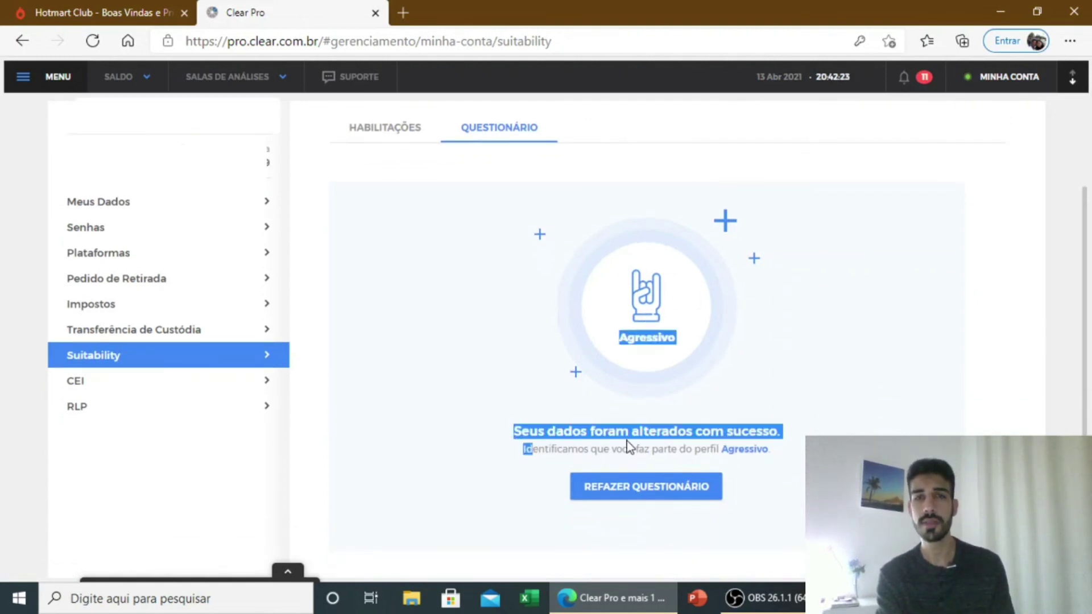
pyautogui.click(801, 460)
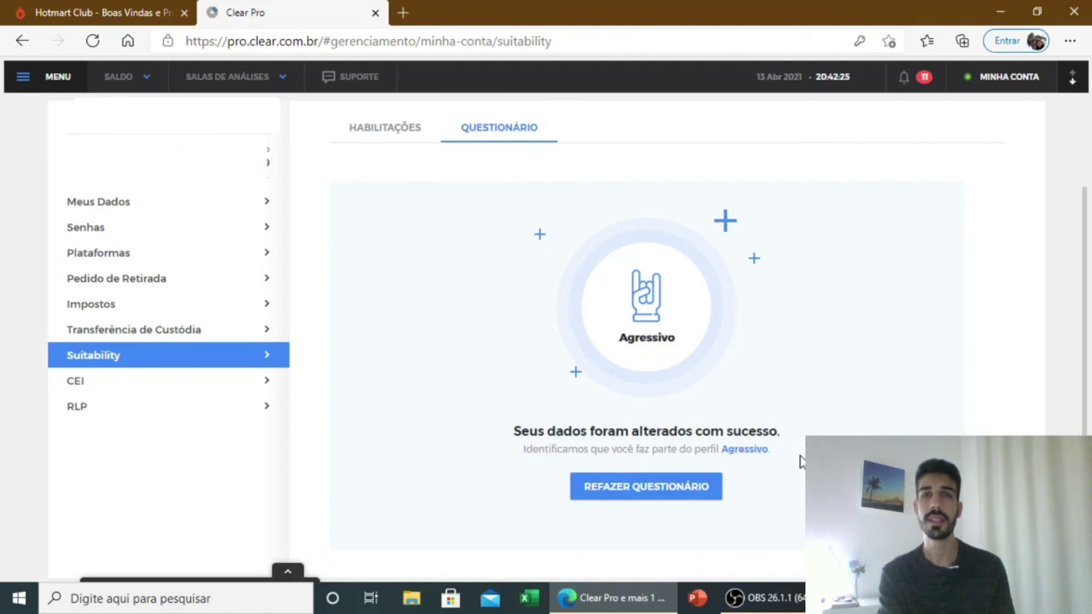
# - Open the Habilitações overview and compare the products allowed for the Conservador, Moderado and Agressivo profiles
pyautogui.scroll(2, 801, 461)
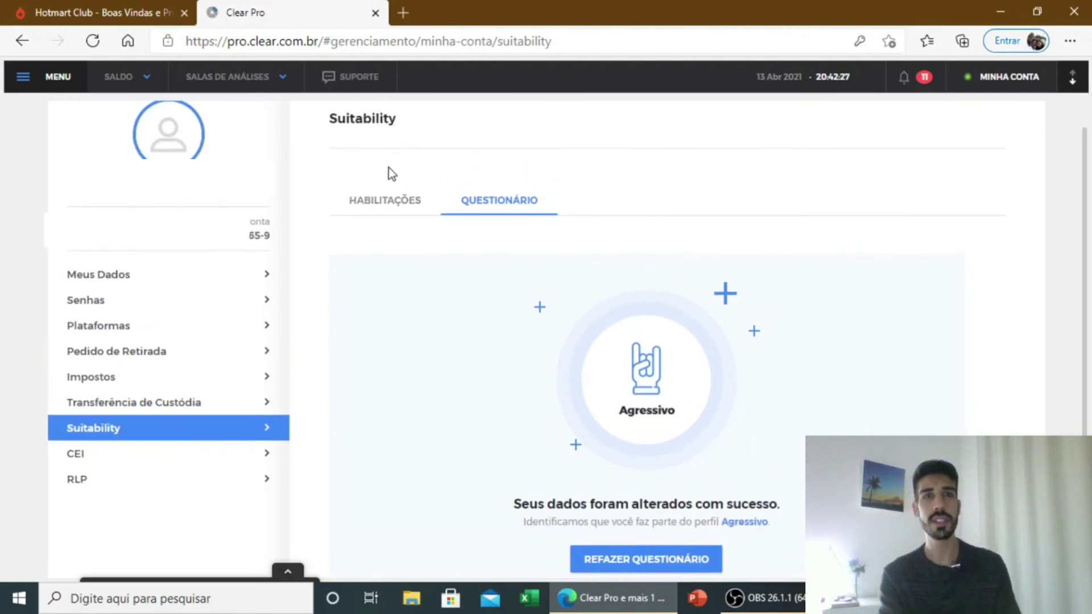
pyautogui.click(385, 202)
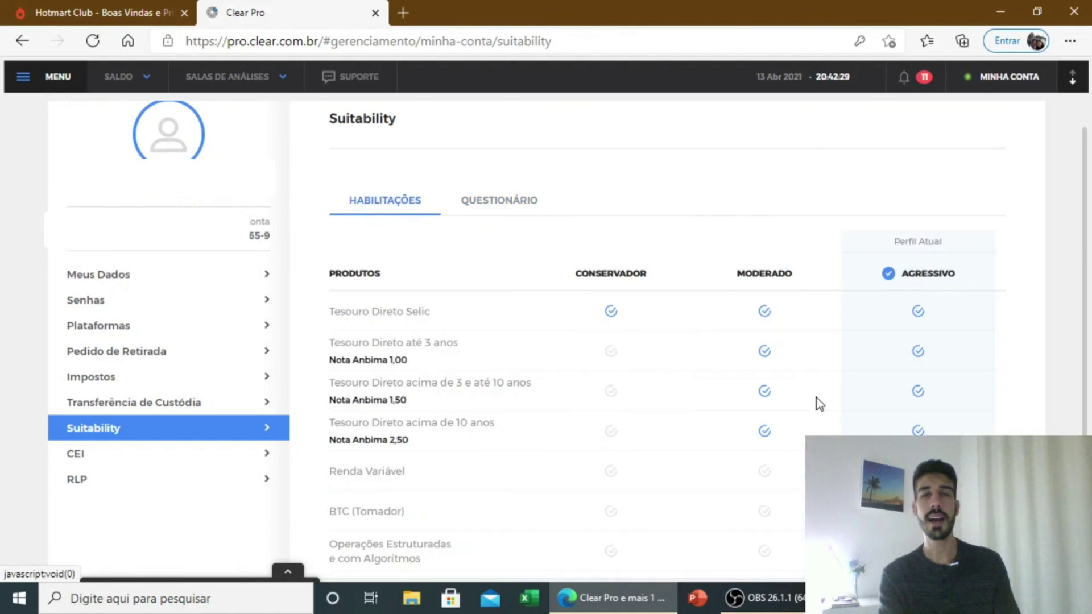
pyautogui.scroll(-2, 801, 389)
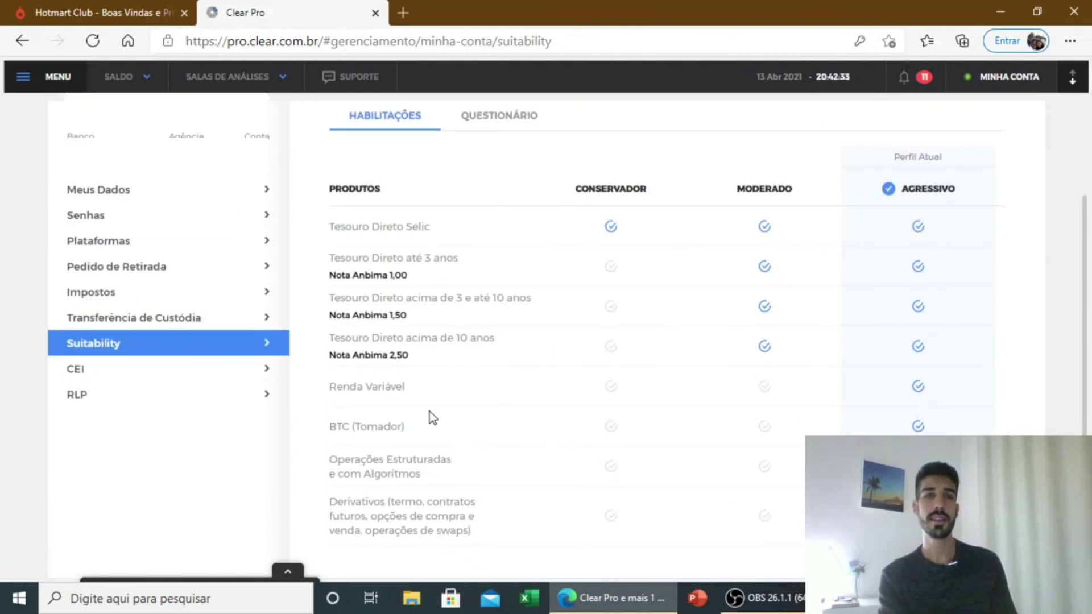
pyautogui.scroll(2, 905, 403)
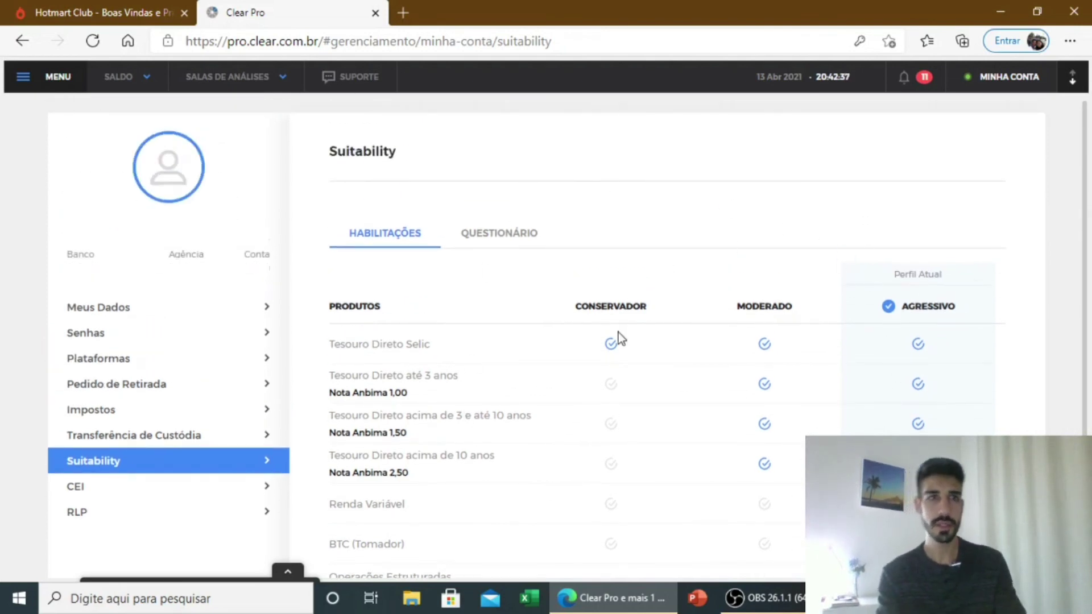
pyautogui.scroll(-2, 591, 405)
pyautogui.scroll(2, 592, 405)
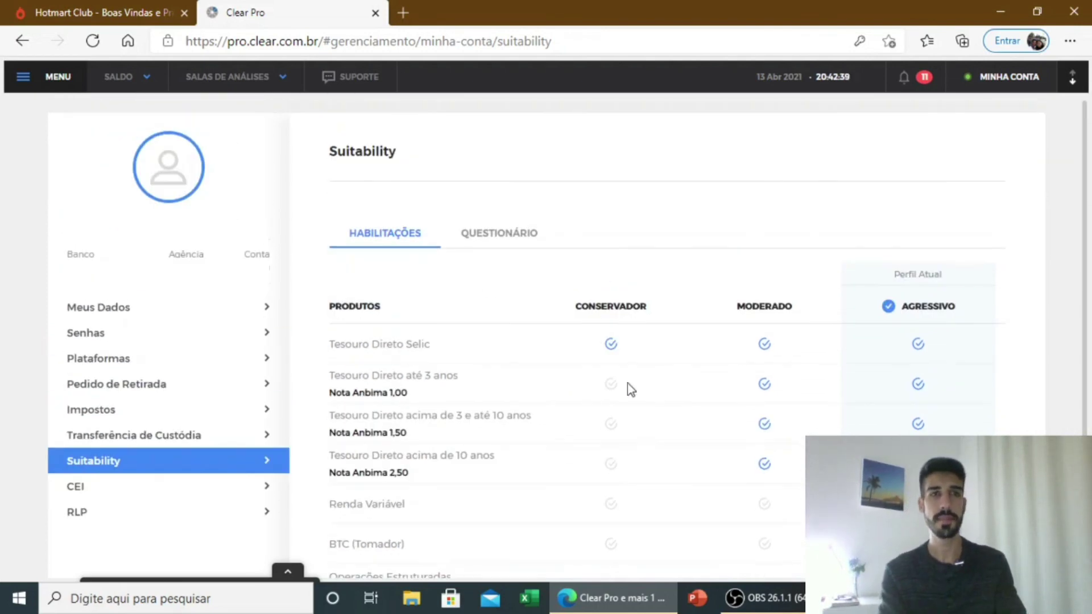